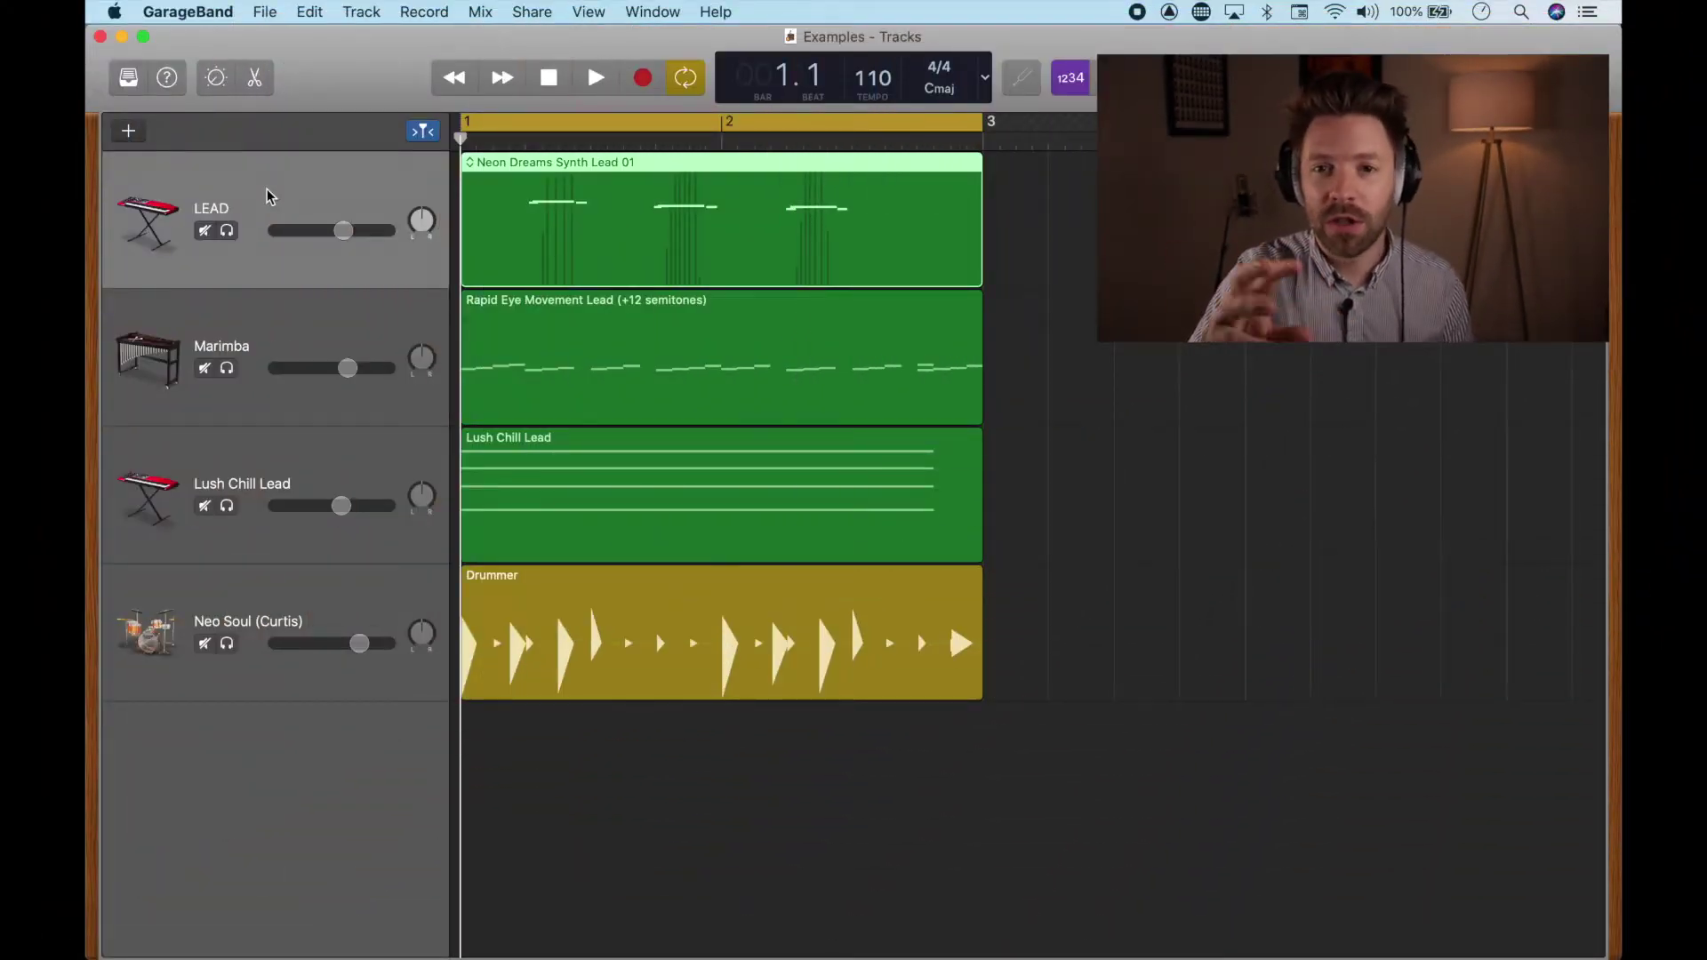
Step: Play the four-track Examples project briefly, then stop it
key(space)
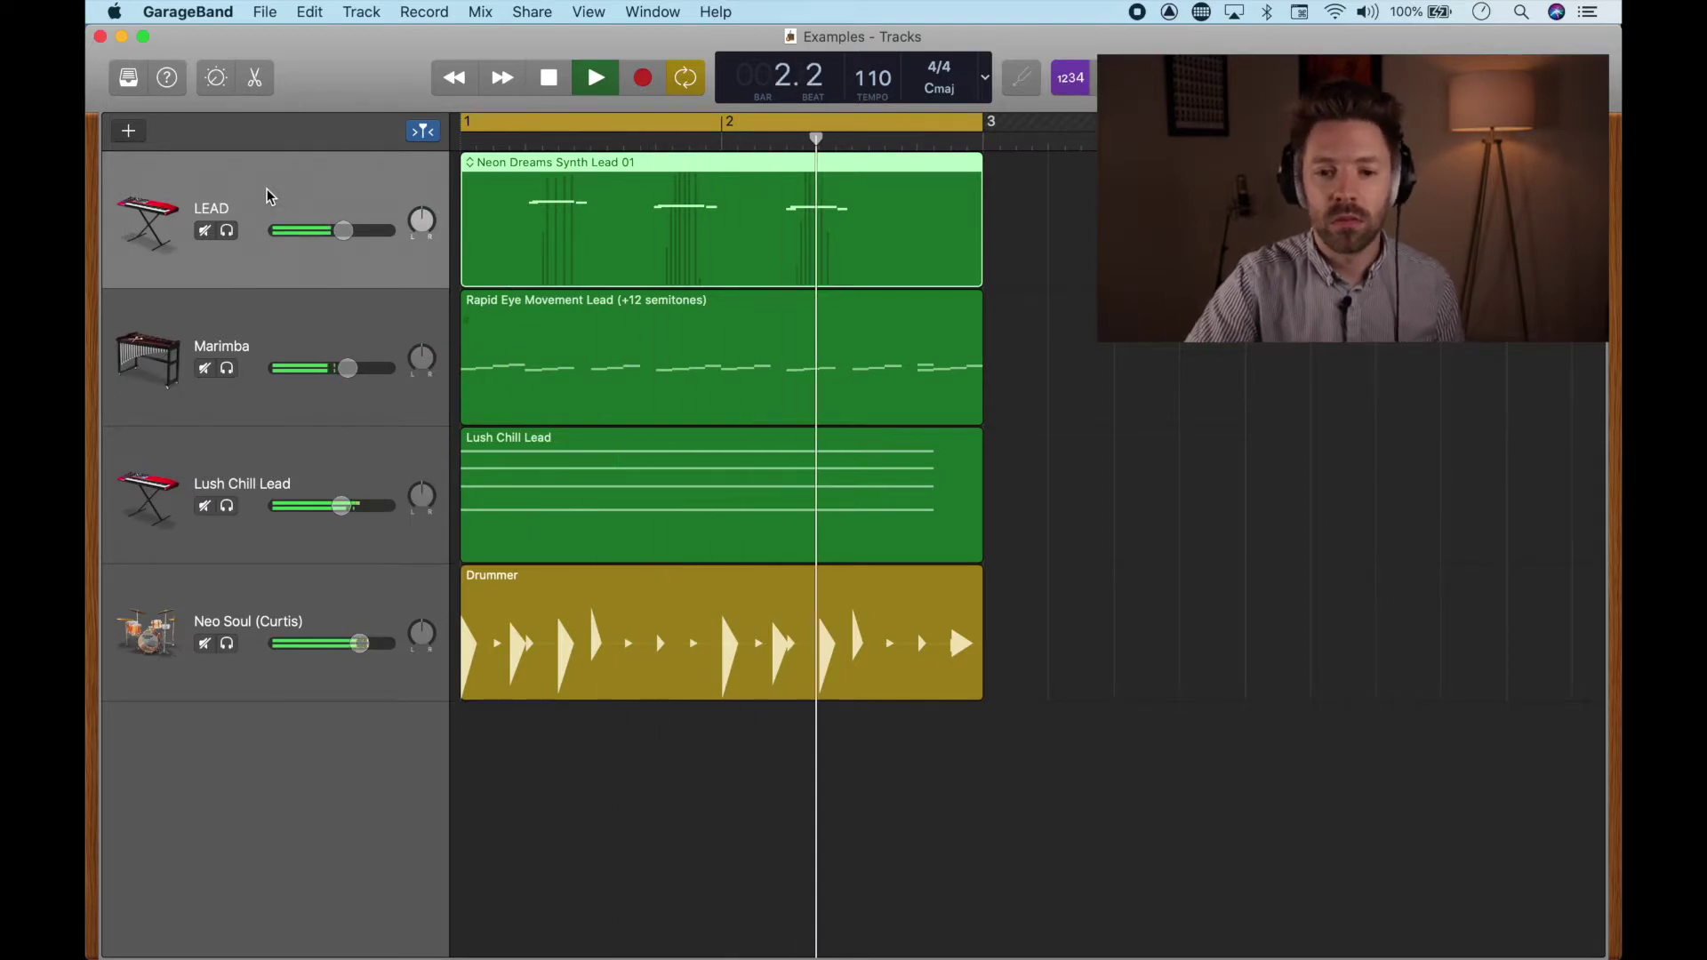
key(space)
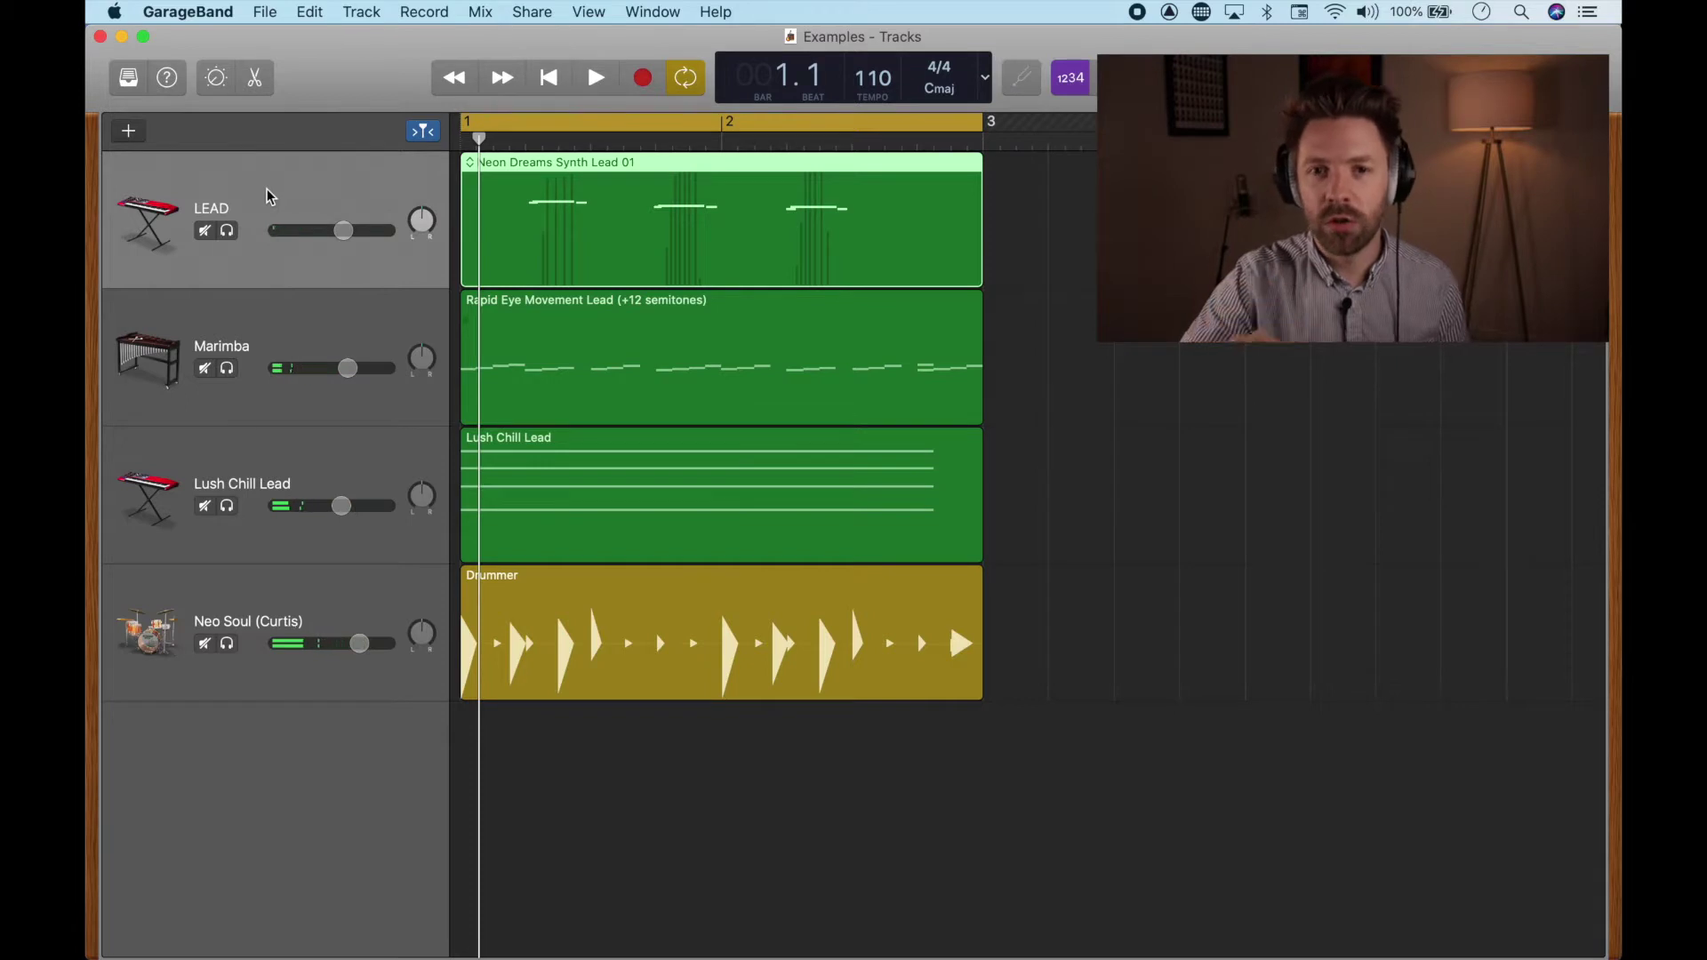
Step: Open the Configure Track Header popover from the LEAD track's context menu
right_click(270, 195)
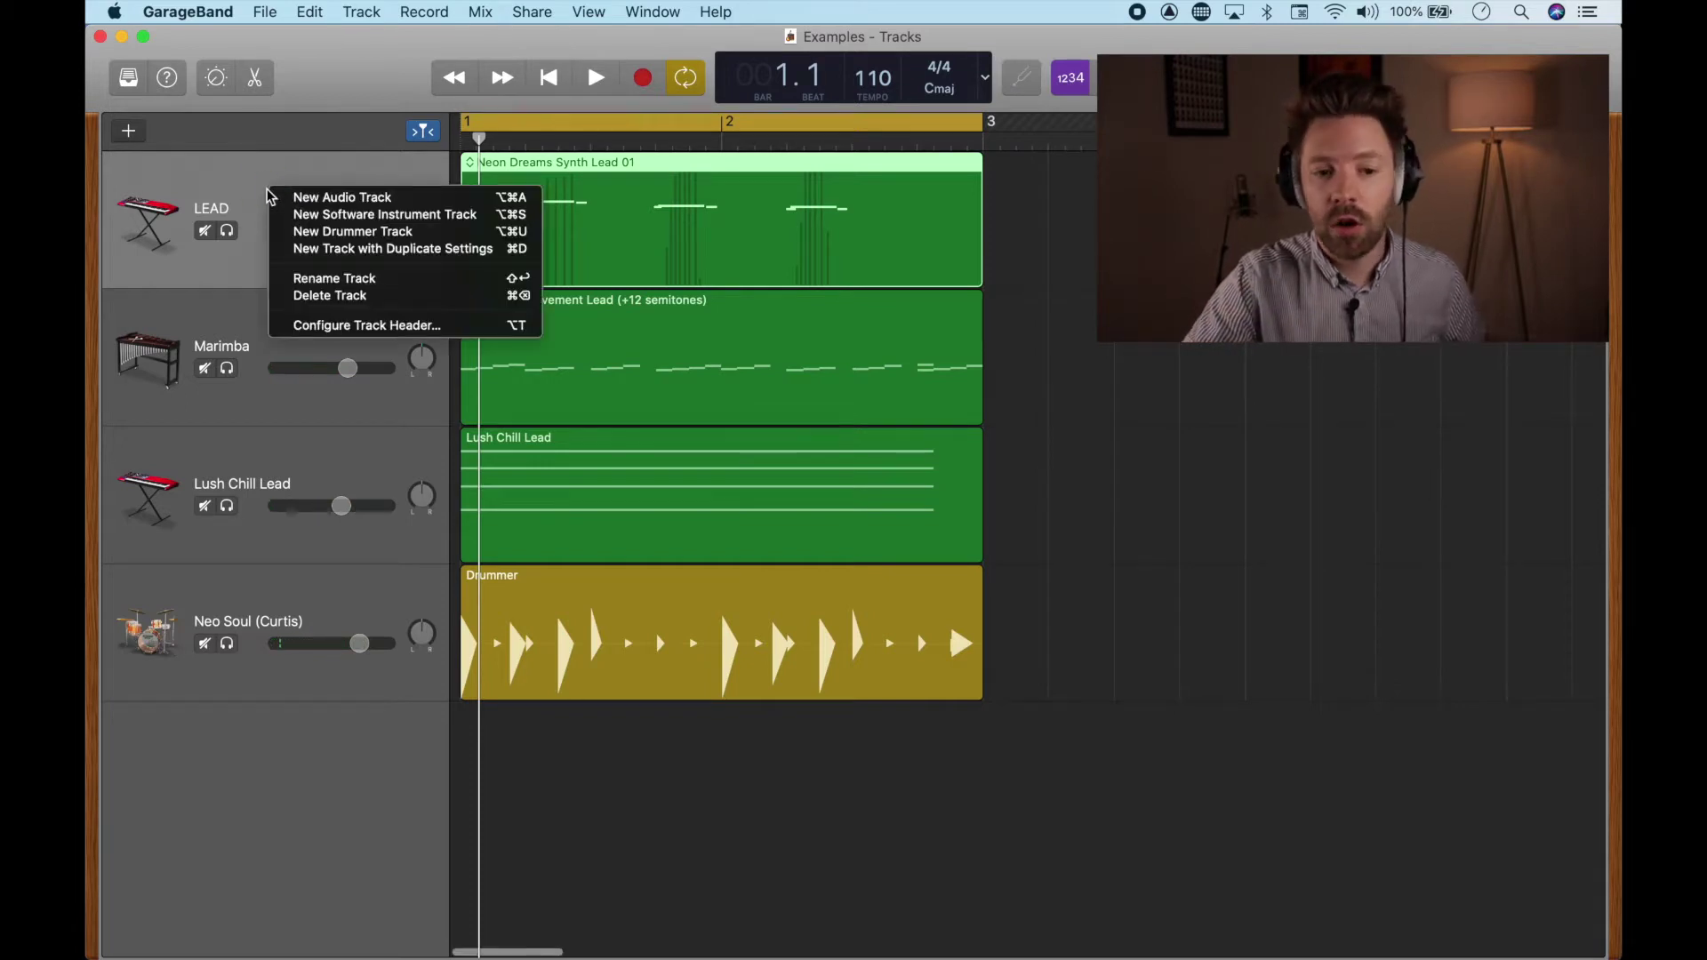
click(308, 329)
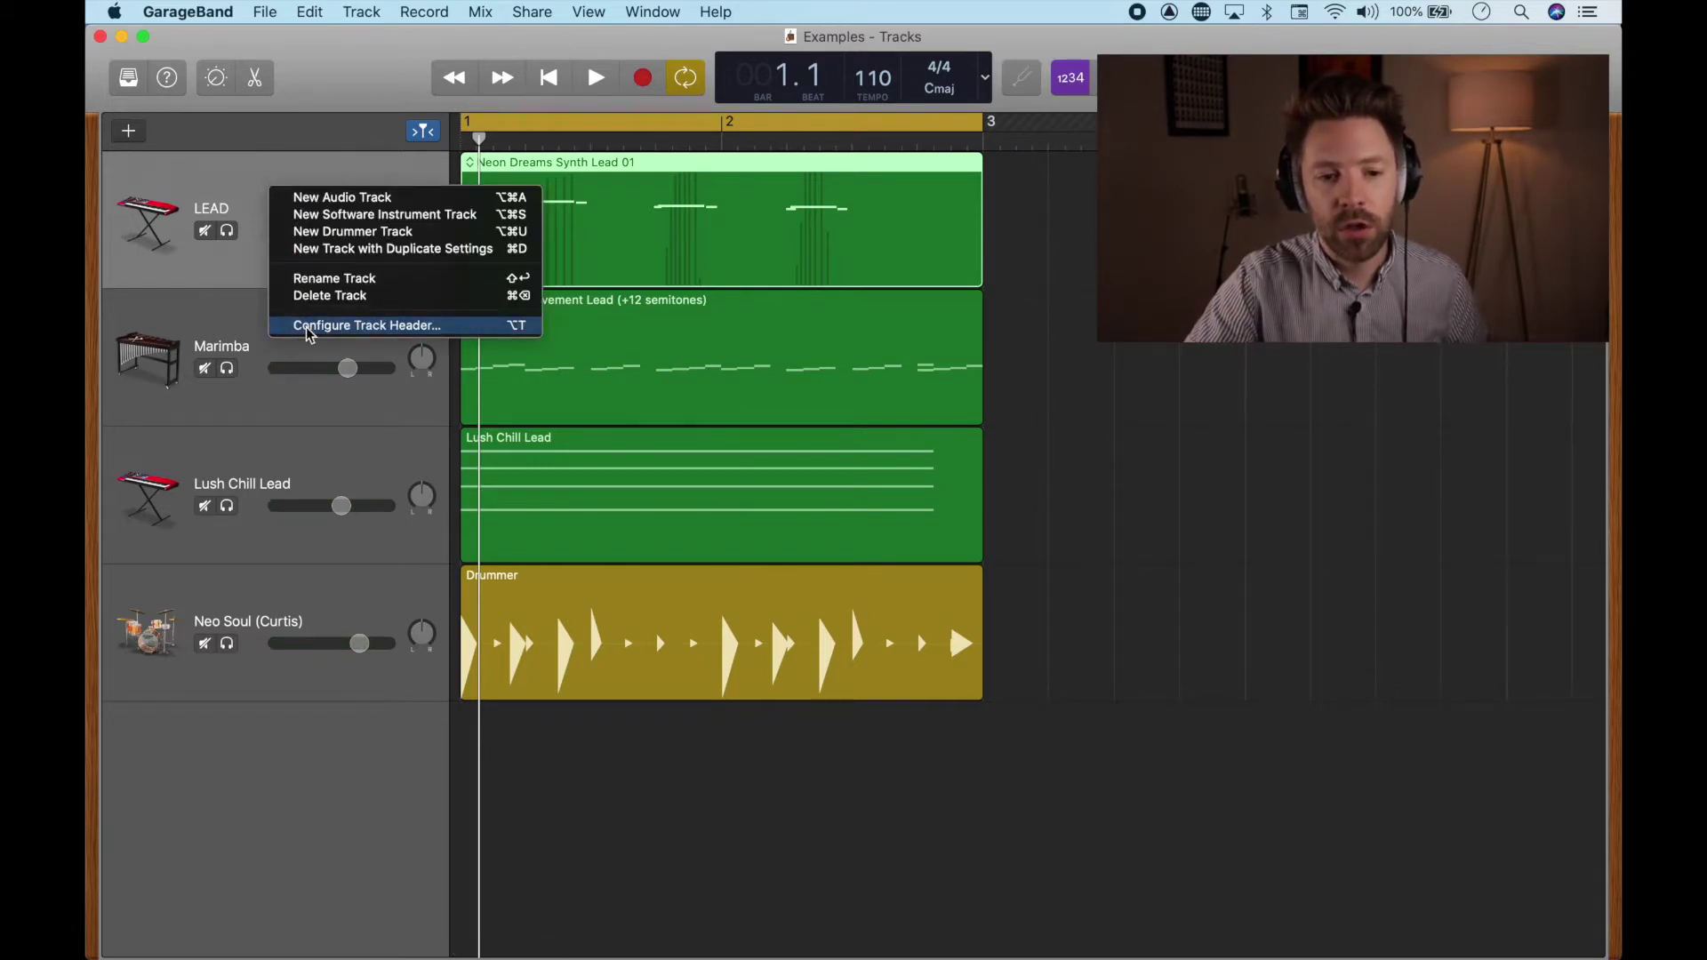
click(282, 196)
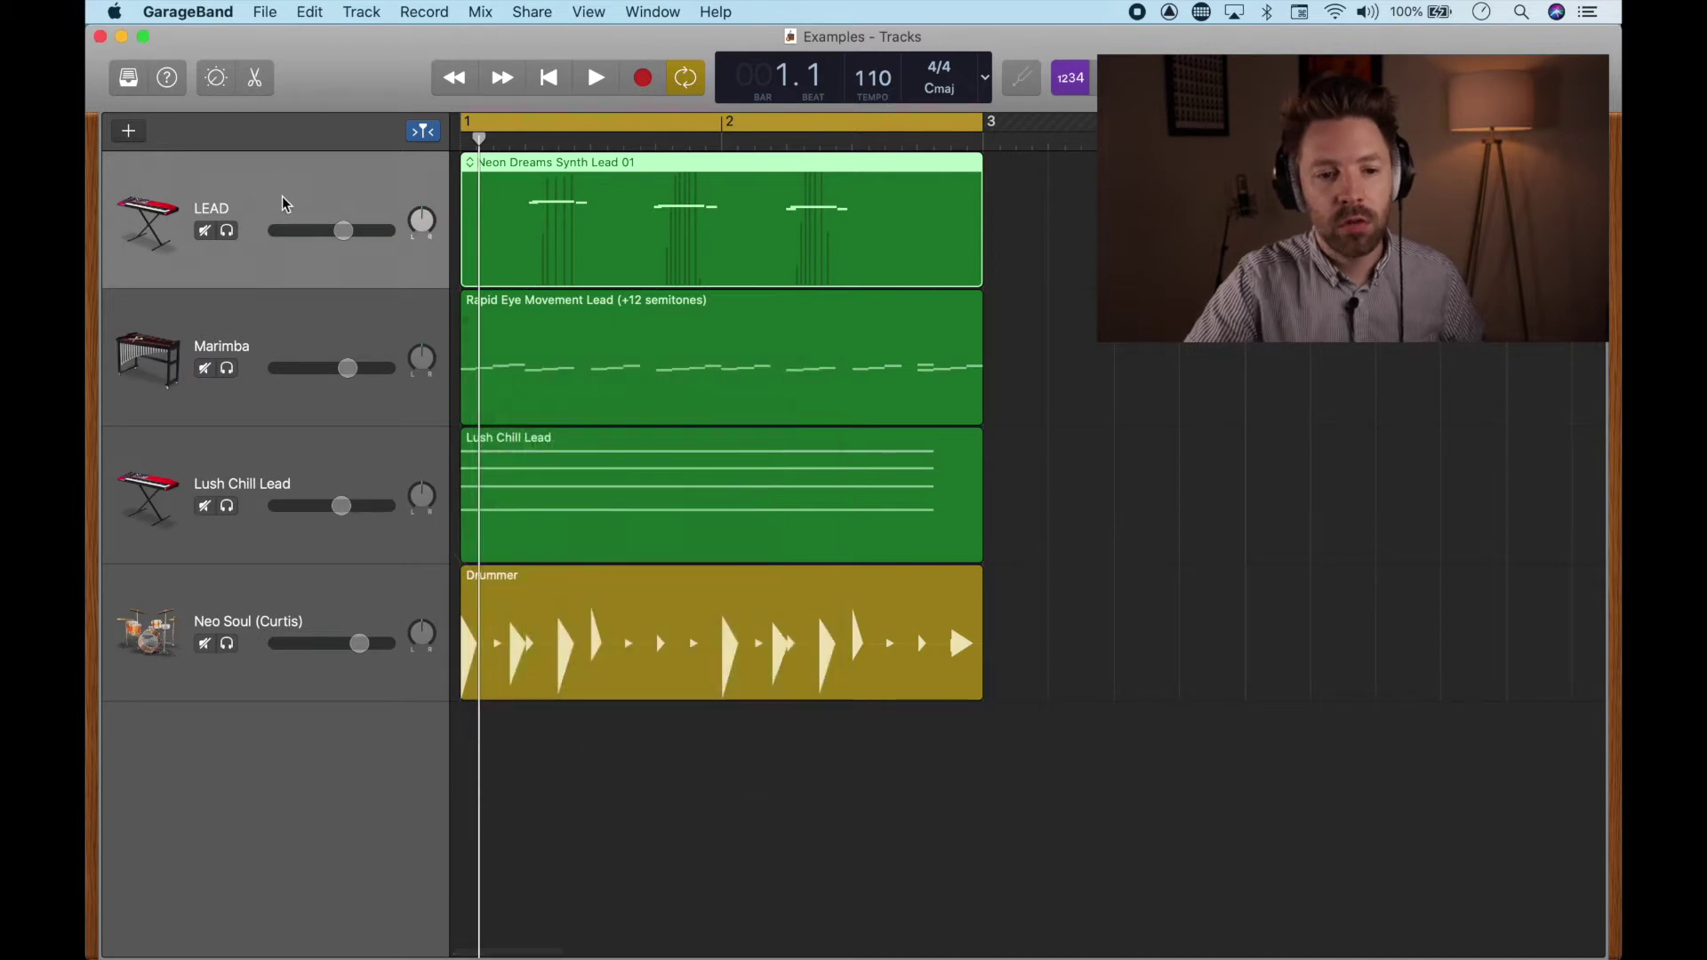
right_click(281, 196)
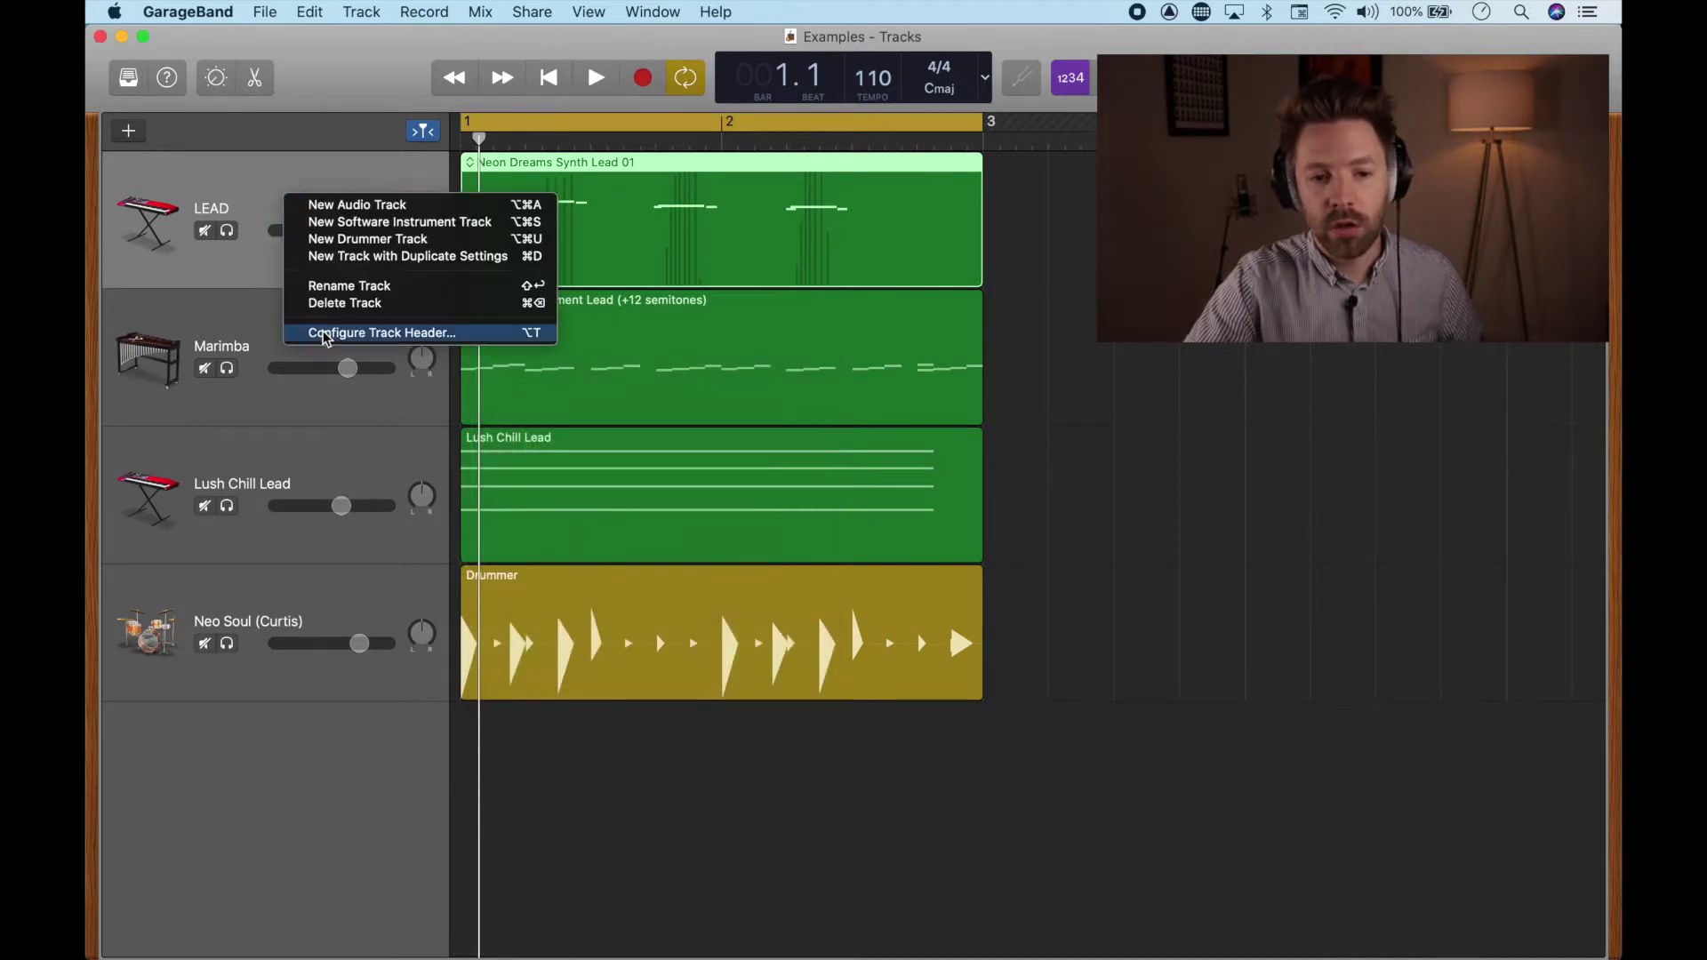
click(260, 195)
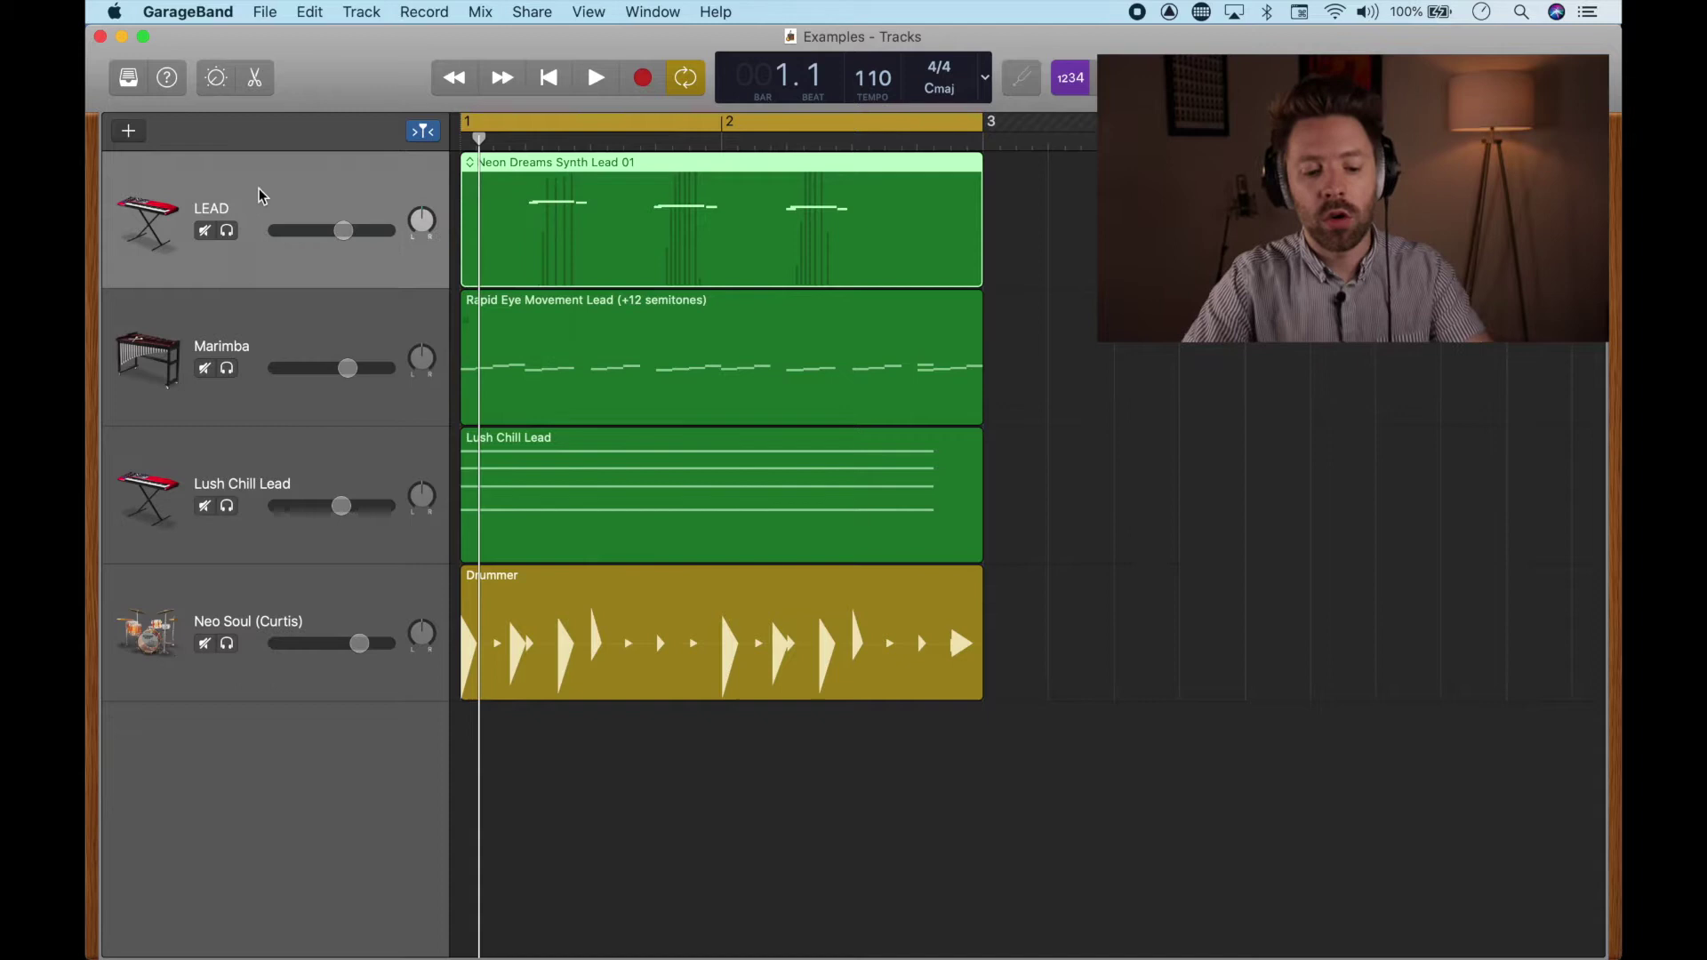
right_click(262, 196)
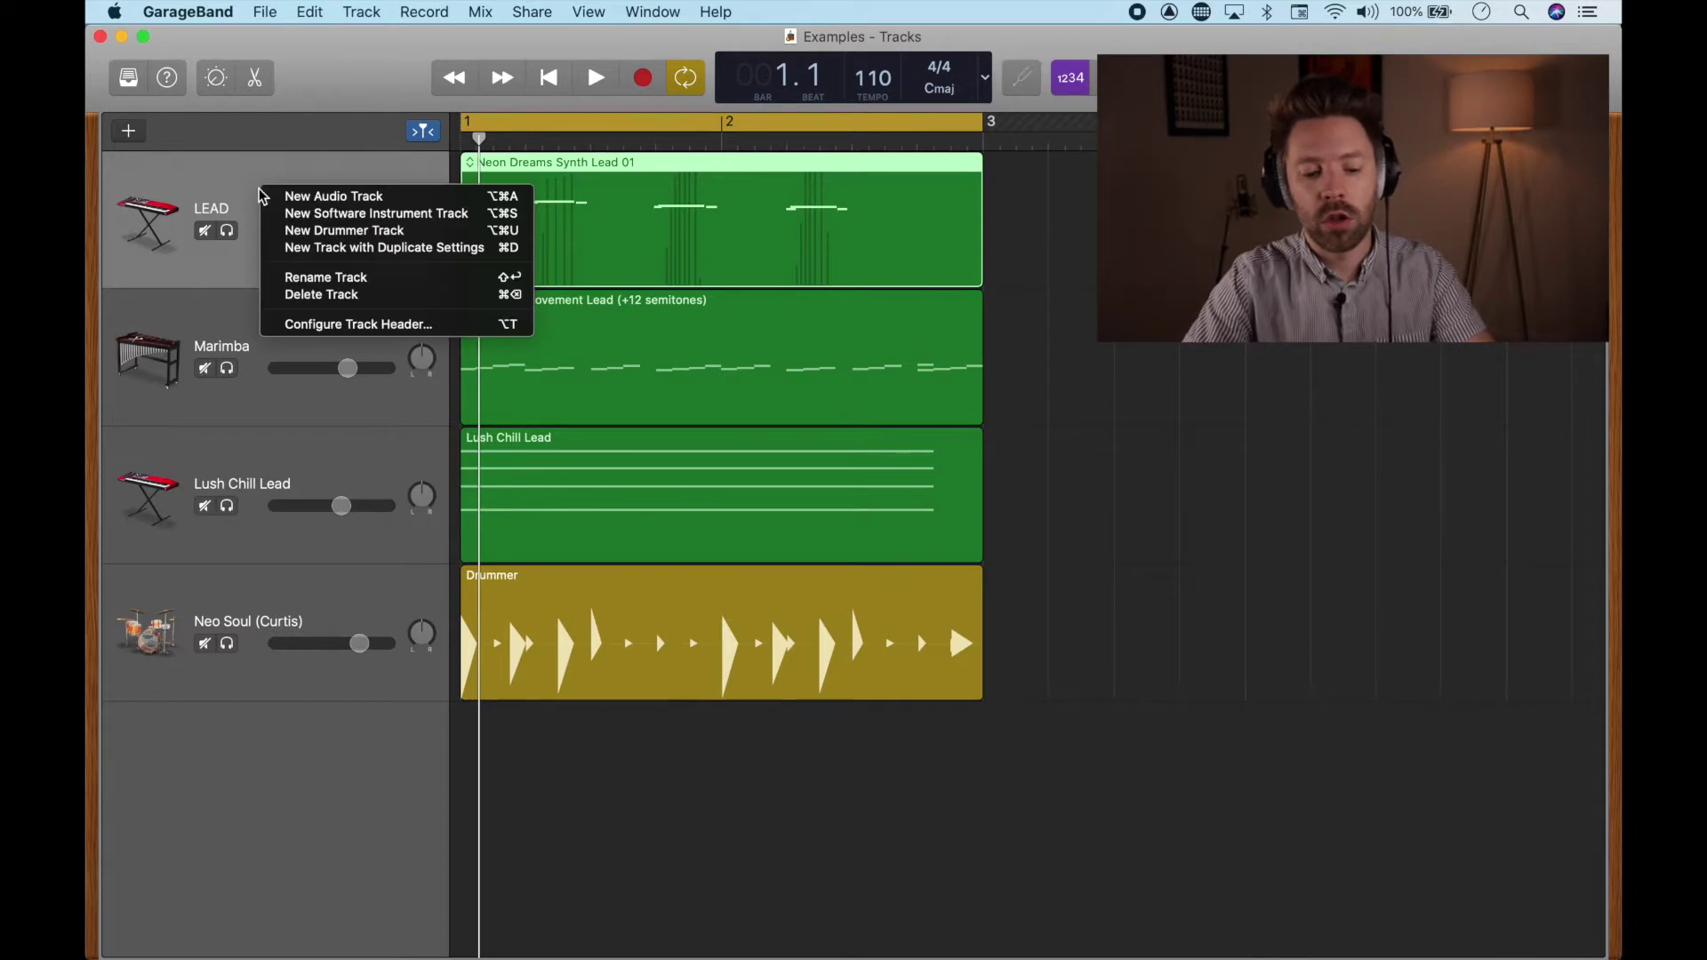
click(314, 325)
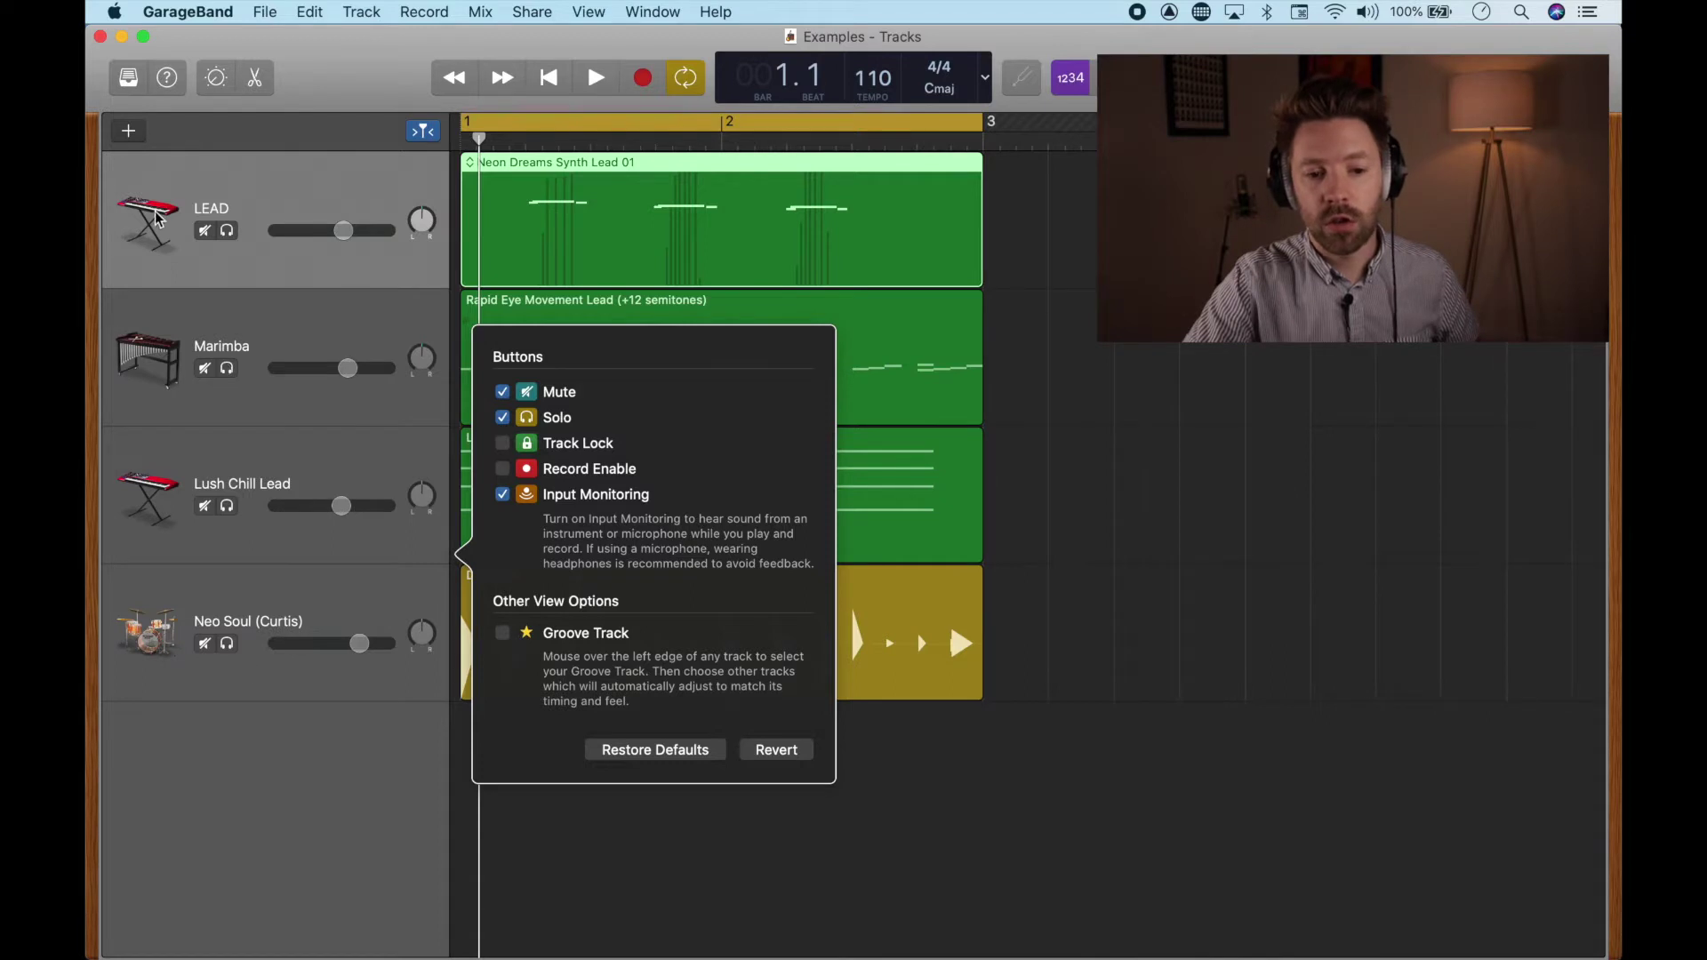
Step: Enable Track Lock buttons on headers and lock LEAD, Marimba, Lush Chill Lead and Neo Soul (Curtis)
click(503, 443)
click(338, 191)
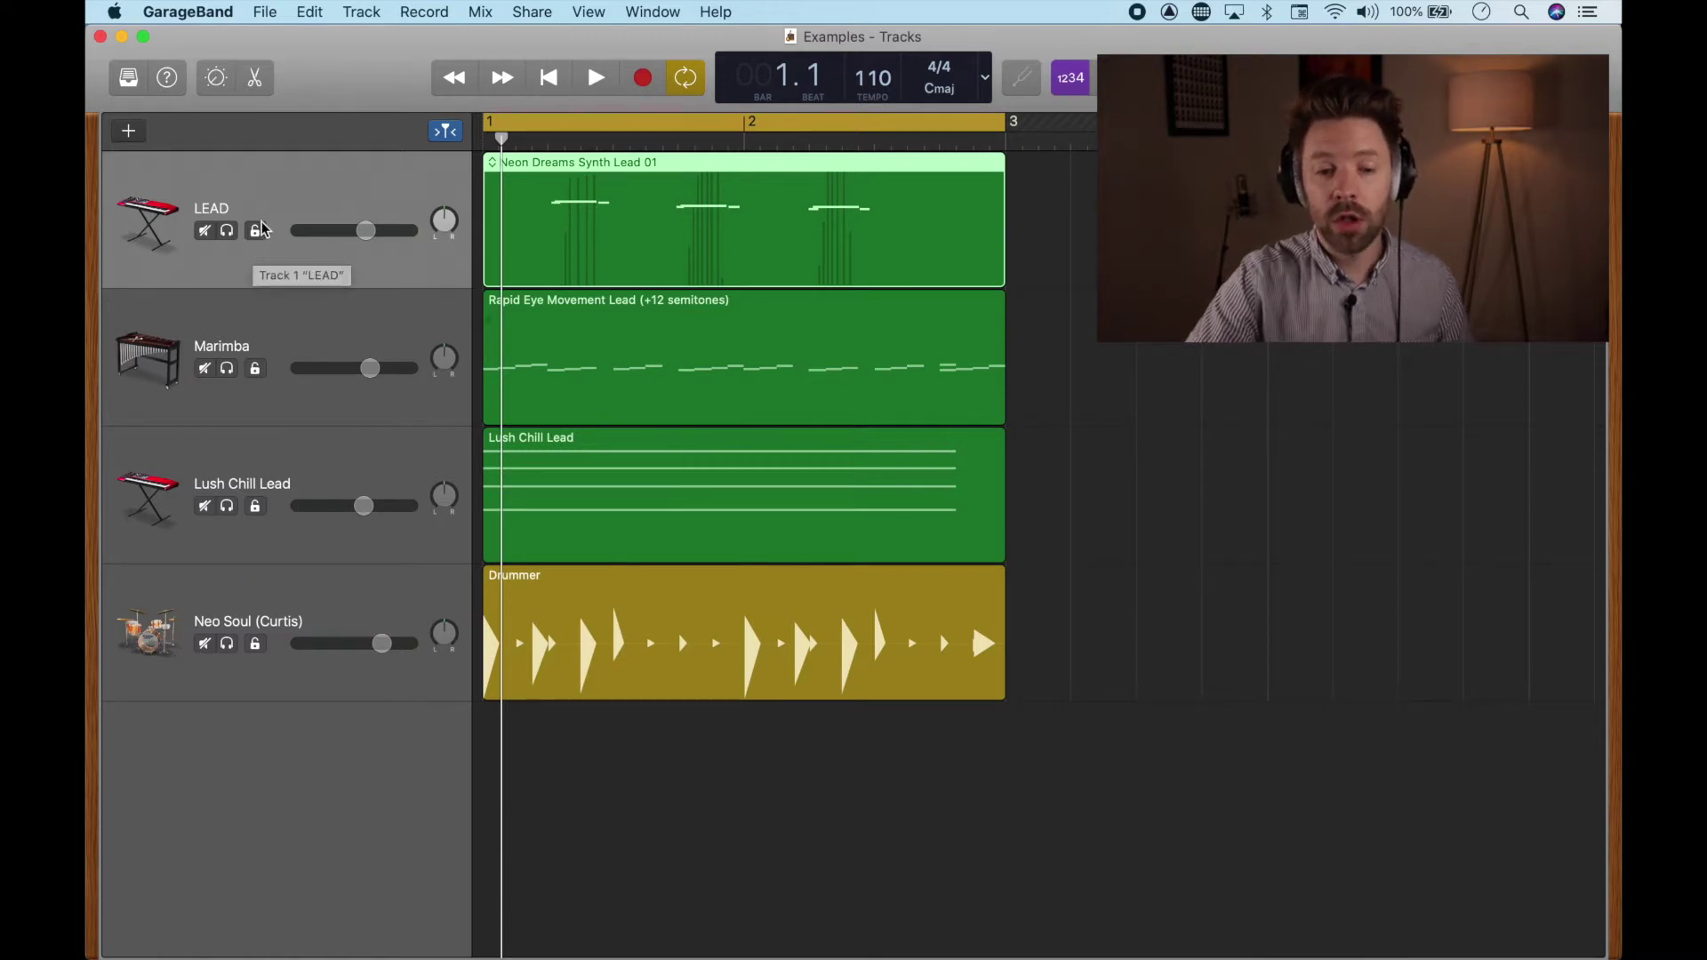
click(255, 230)
click(256, 368)
click(255, 506)
click(256, 643)
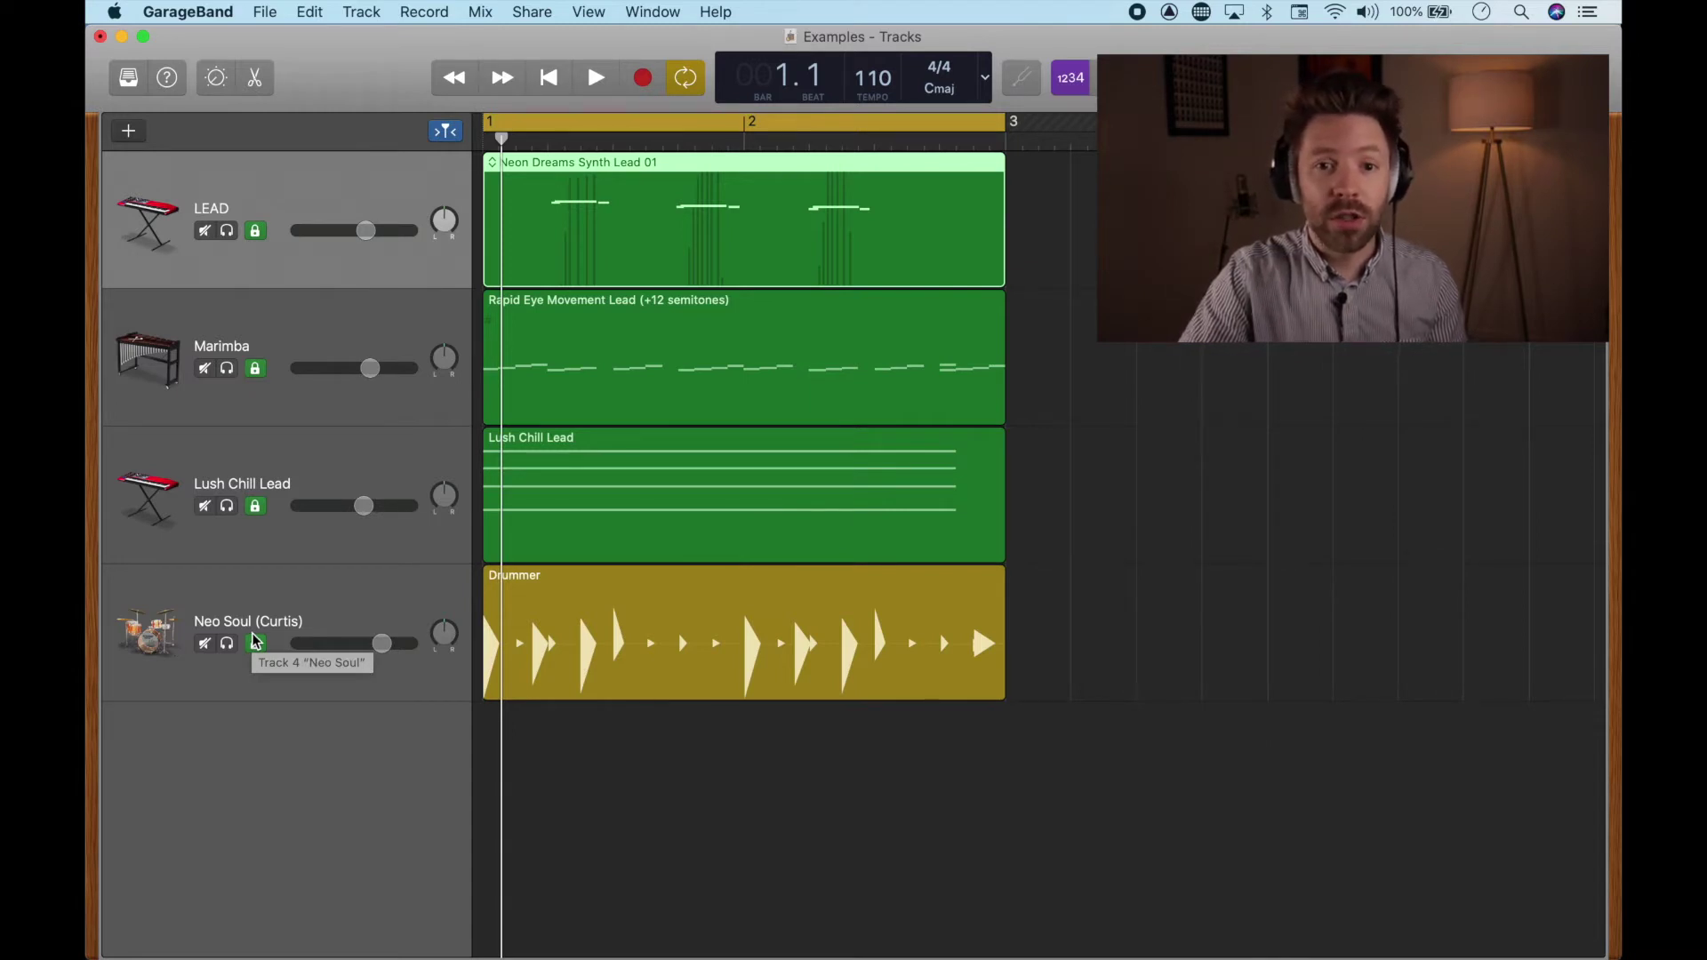
Step: Play the project so the four locked tracks render their freeze files
key(space)
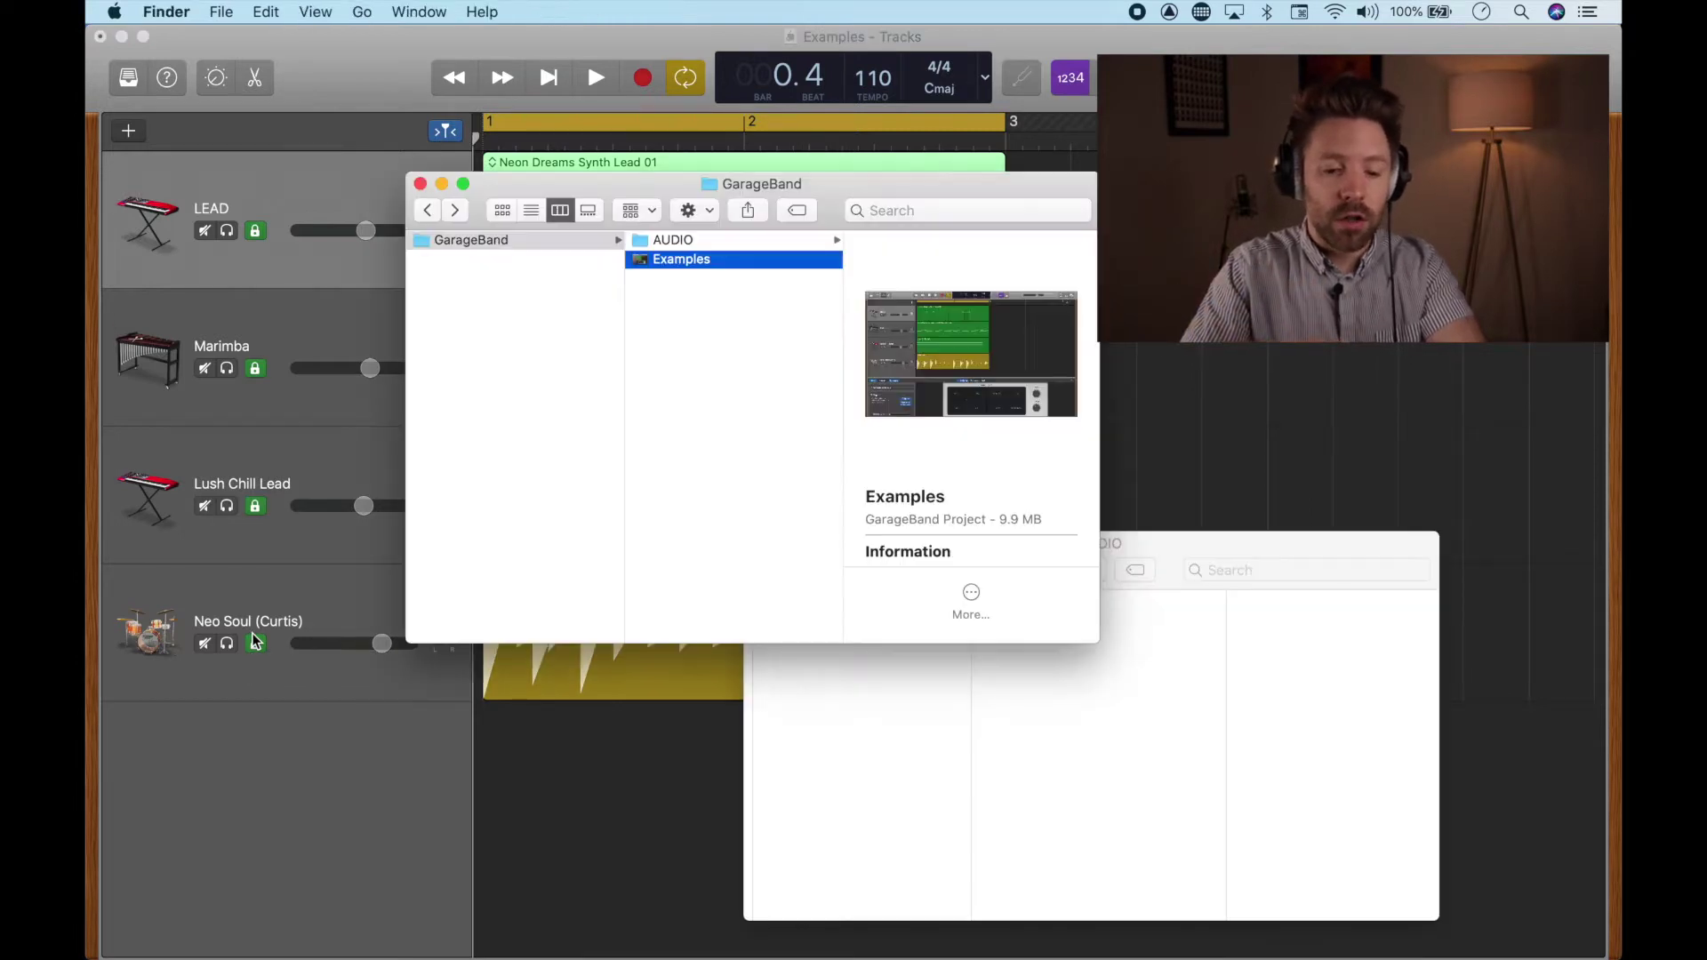
Step: Show the Examples package contents and open Media > Freeze Files.nosync
right_click(685, 261)
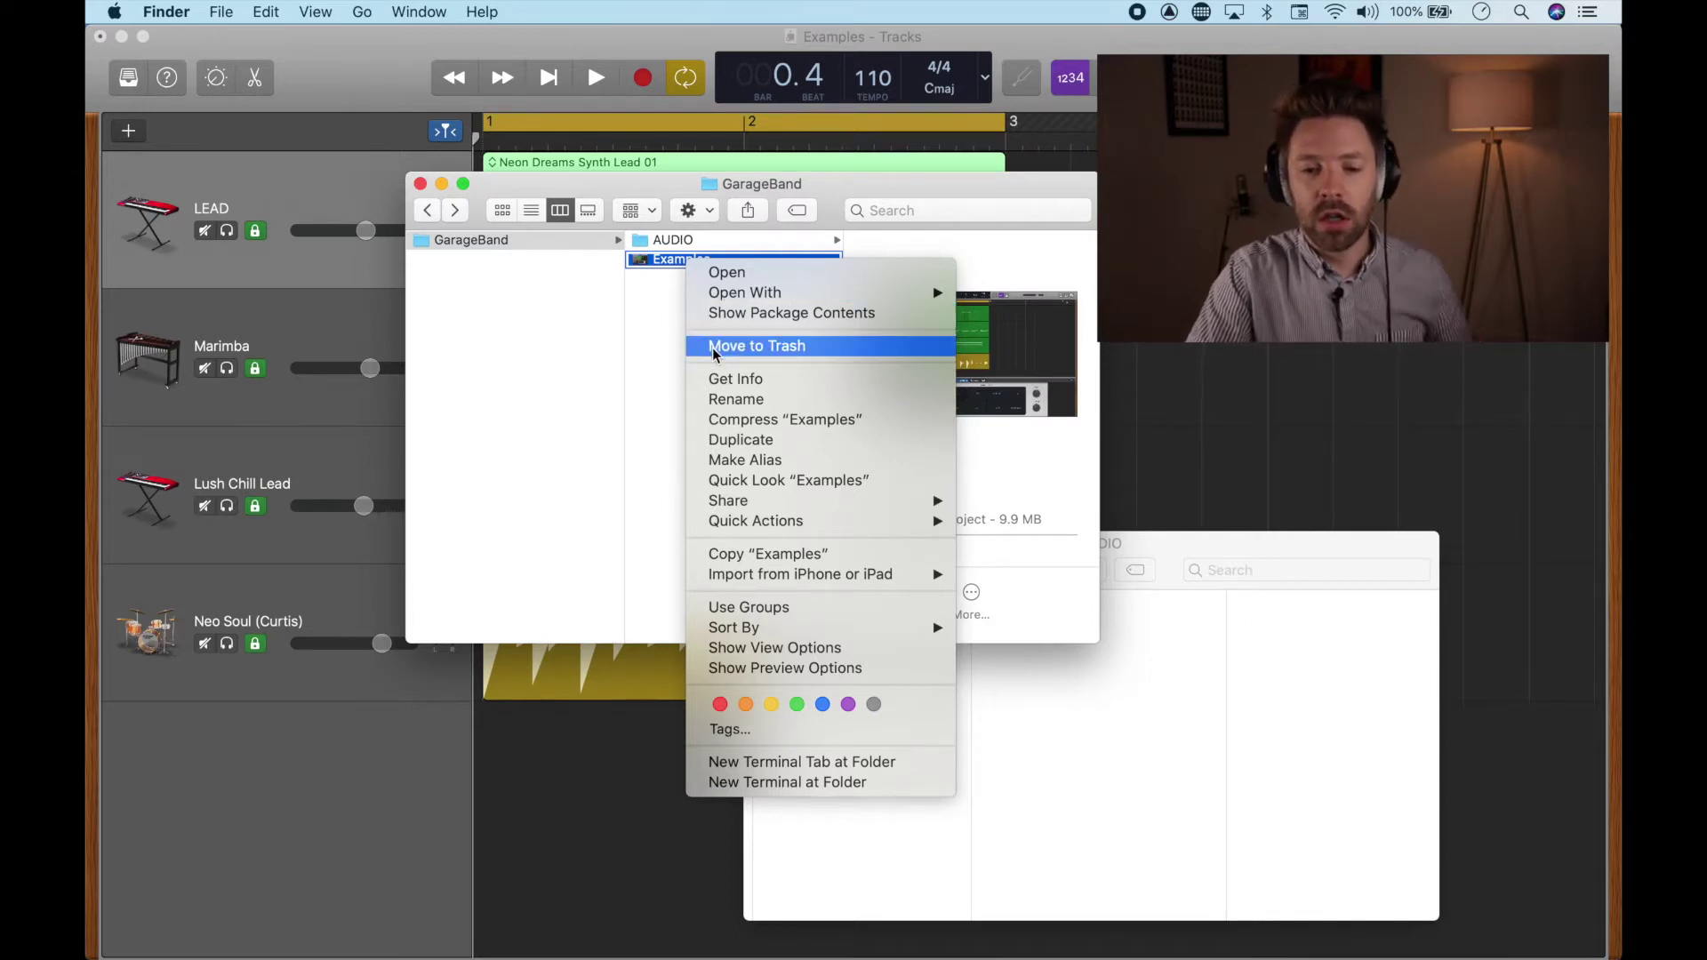
click(780, 314)
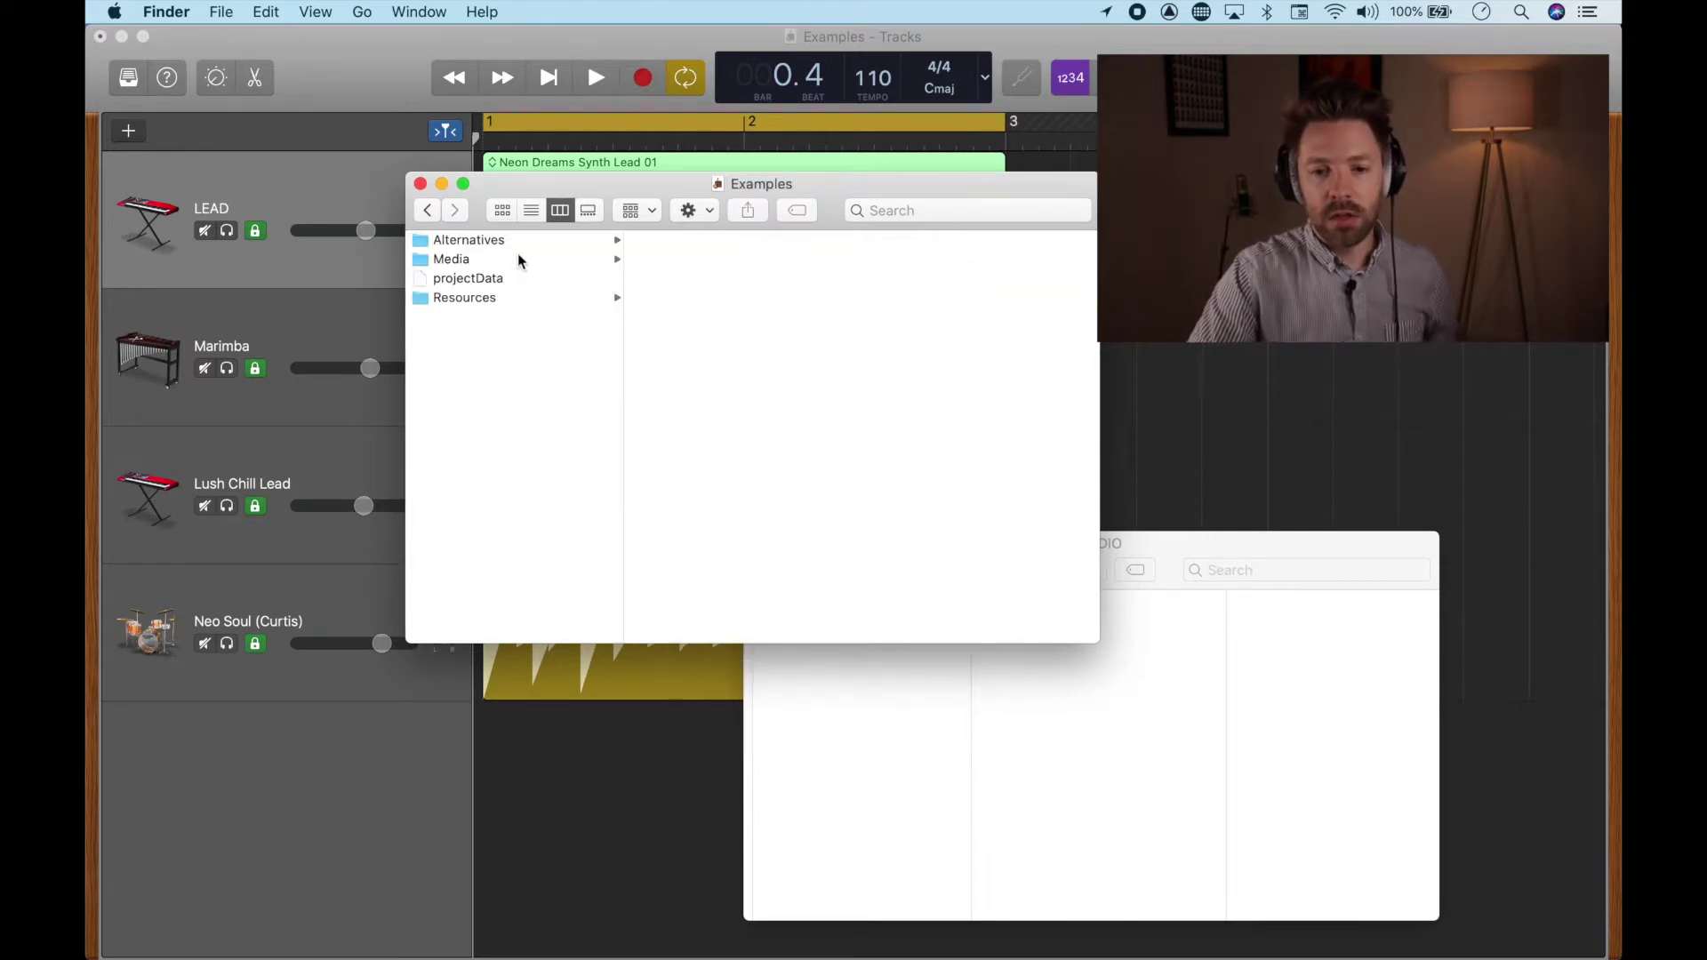
click(503, 260)
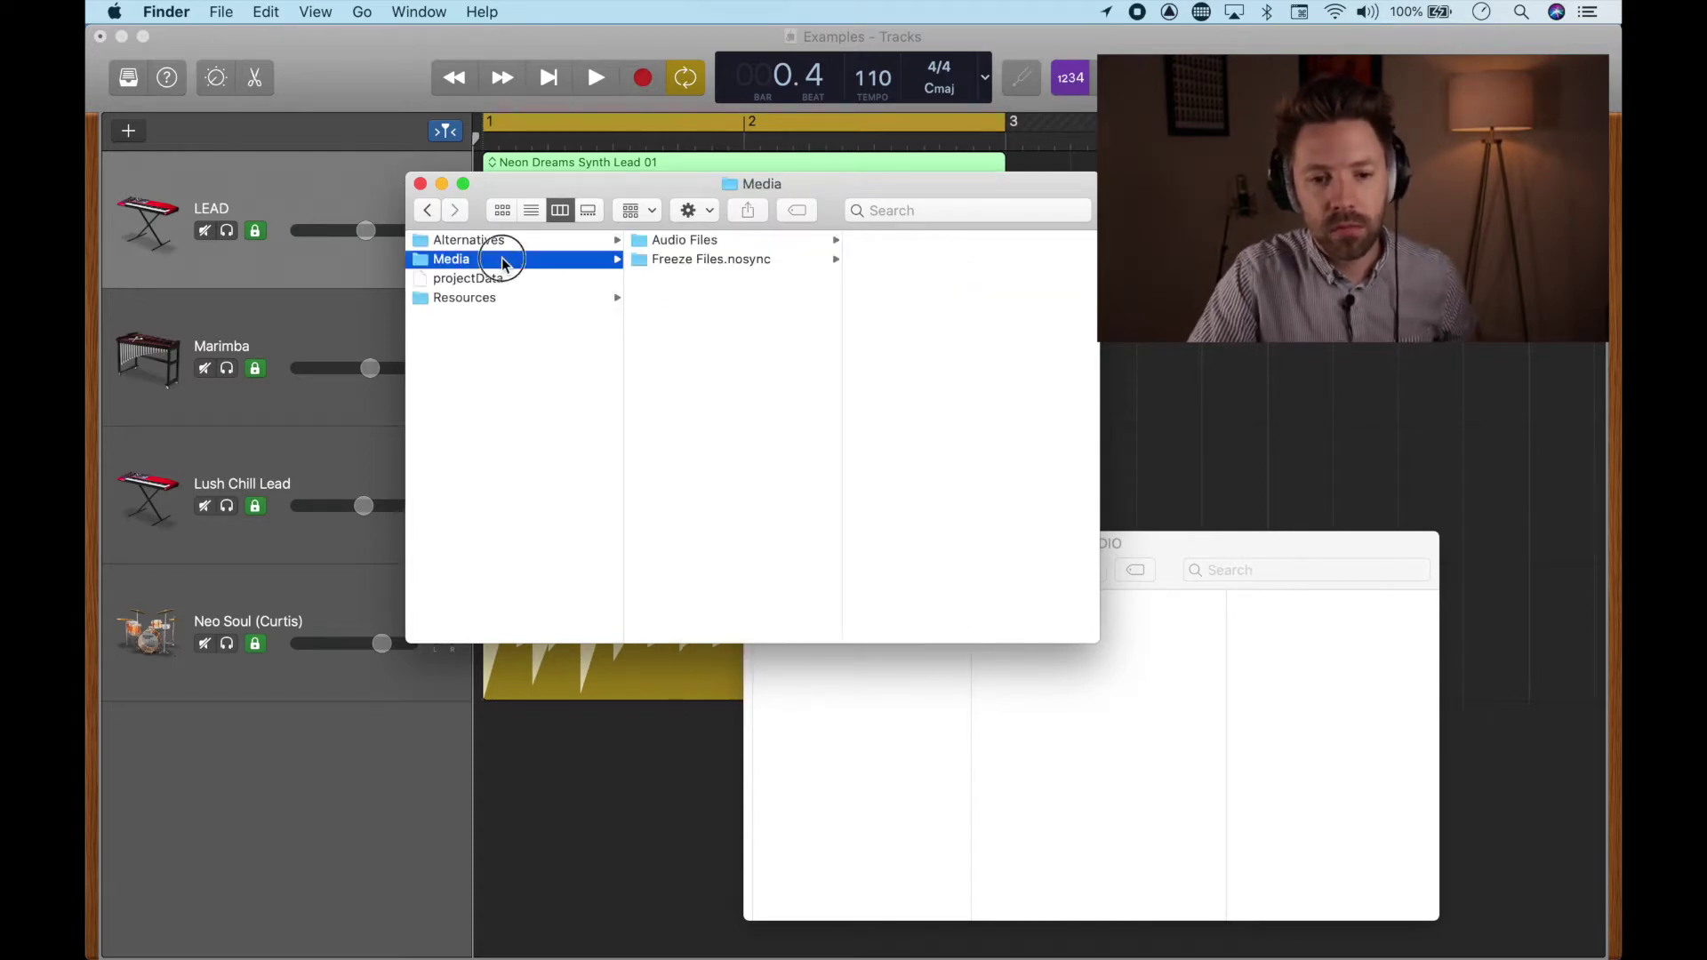
click(712, 260)
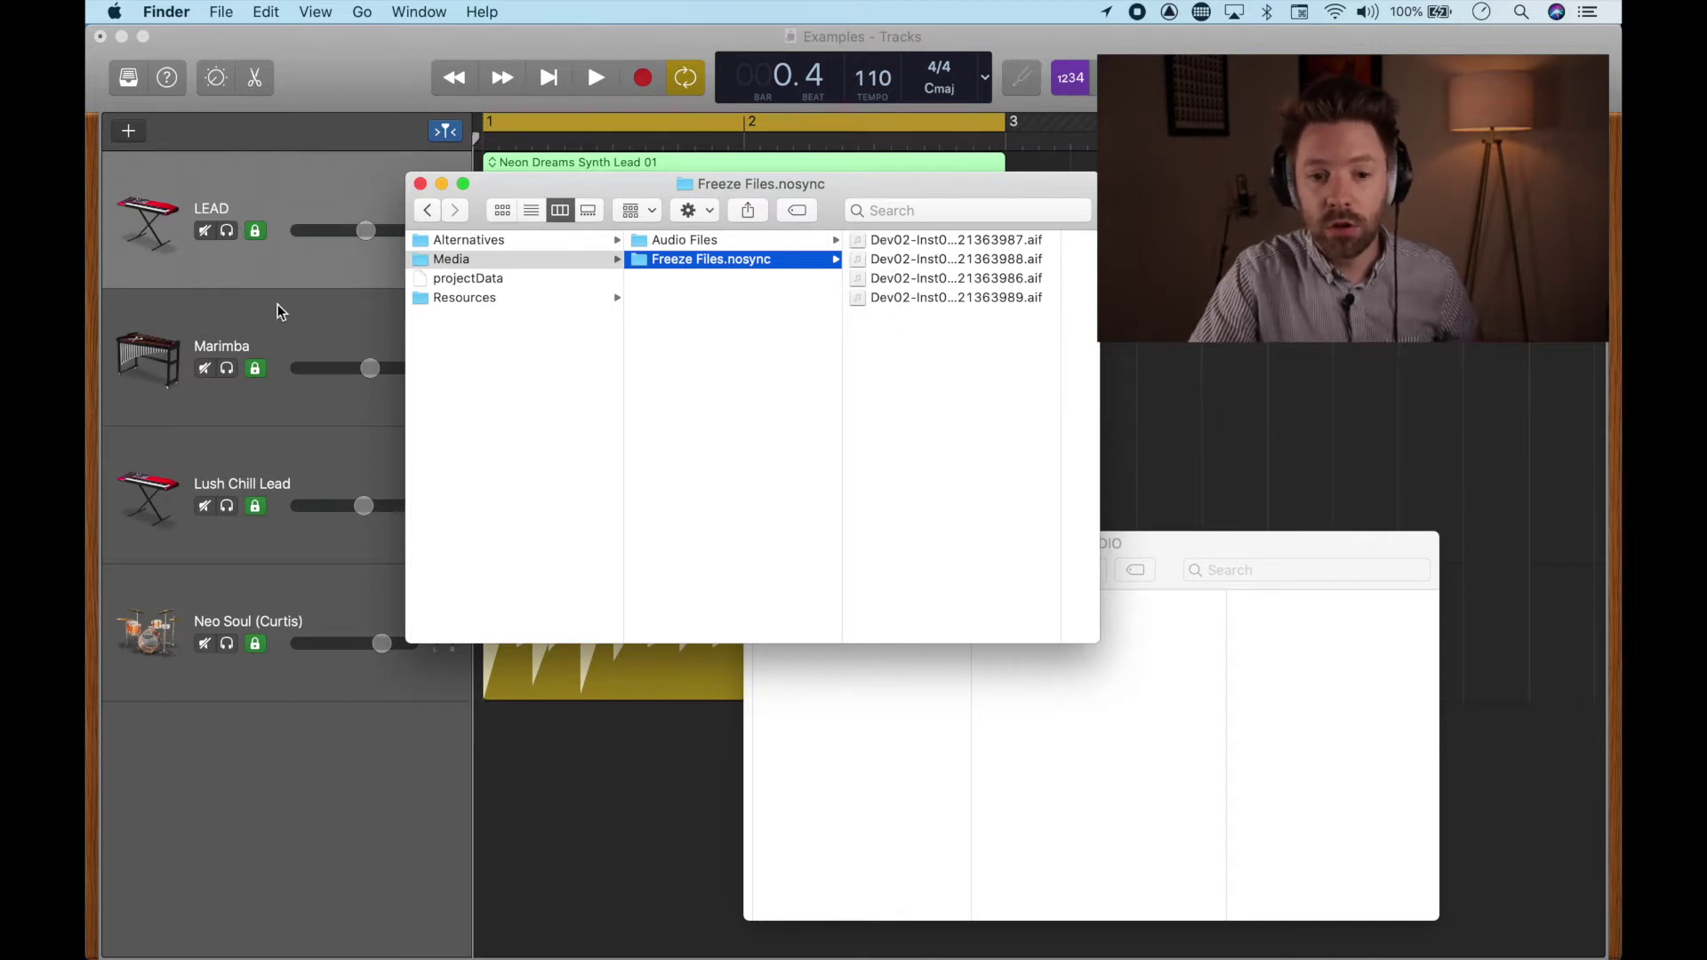
Step: Rename the first two freeze files to Lead Synth and Marimba
click(909, 242)
key(Return)
text(Lead Synth.aif)
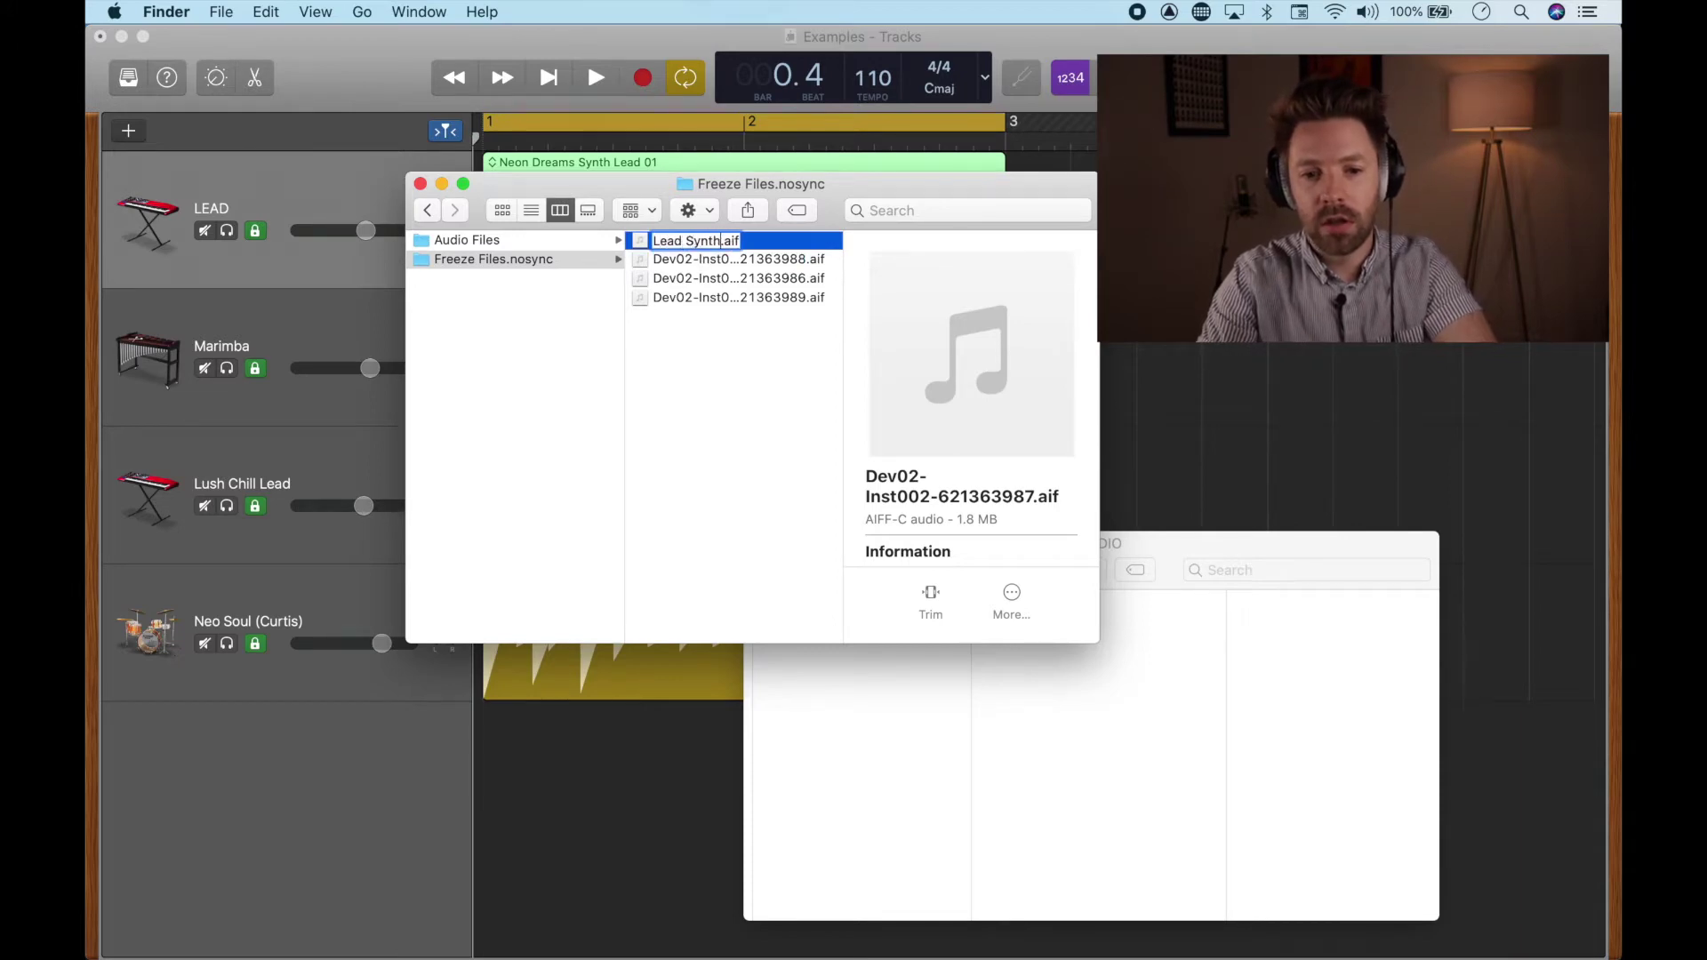
click(755, 259)
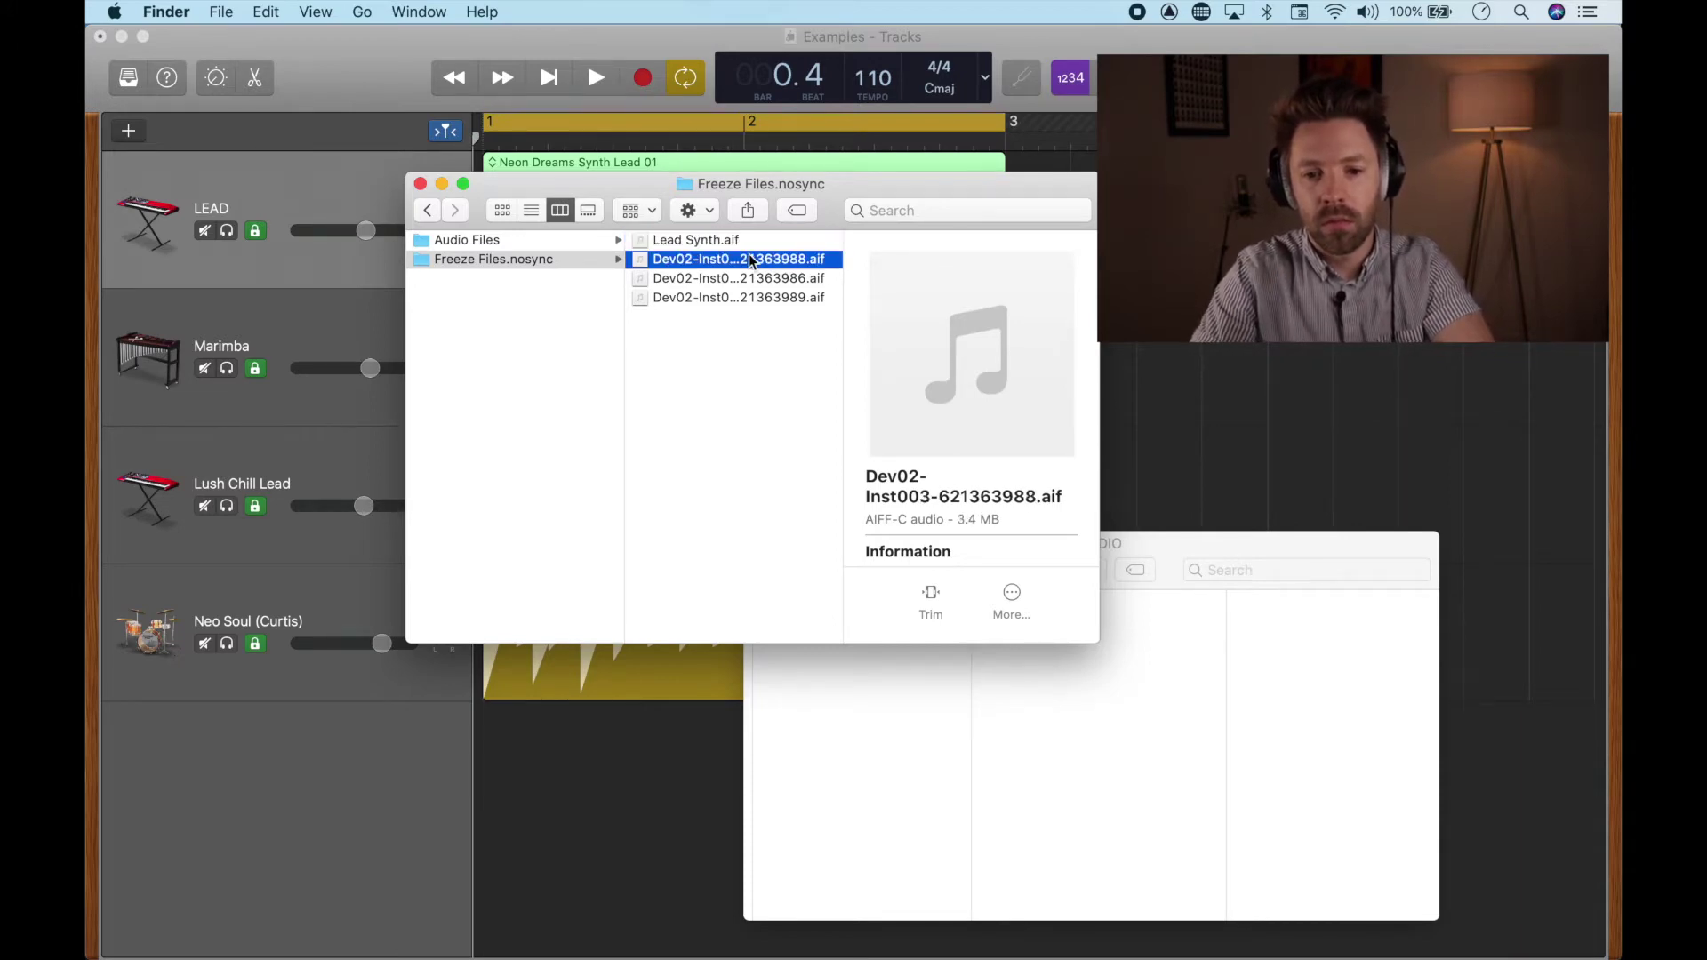
key(Return)
text(Marimba)
key(Return)
Step: Rename the remaining freeze files to Lush Pad and DRUMS, then bring the AUDIO window forward
click(702, 279)
key(Return)
text(Lu)
text(sh Pad.aif)
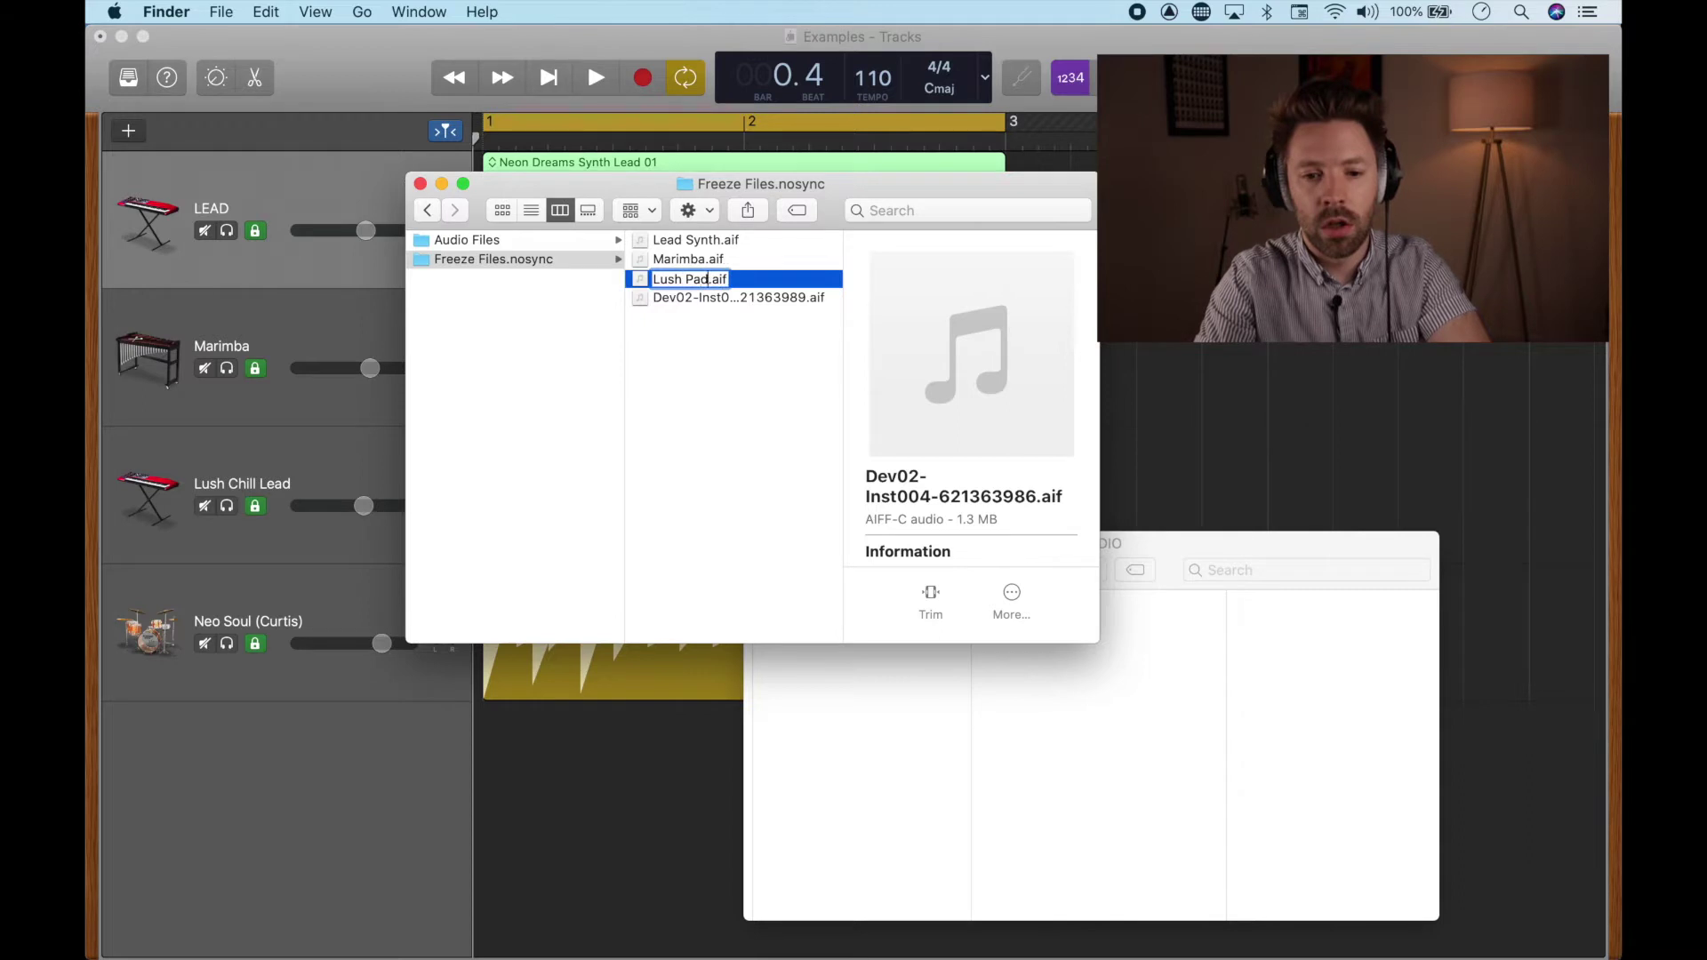
key(Return)
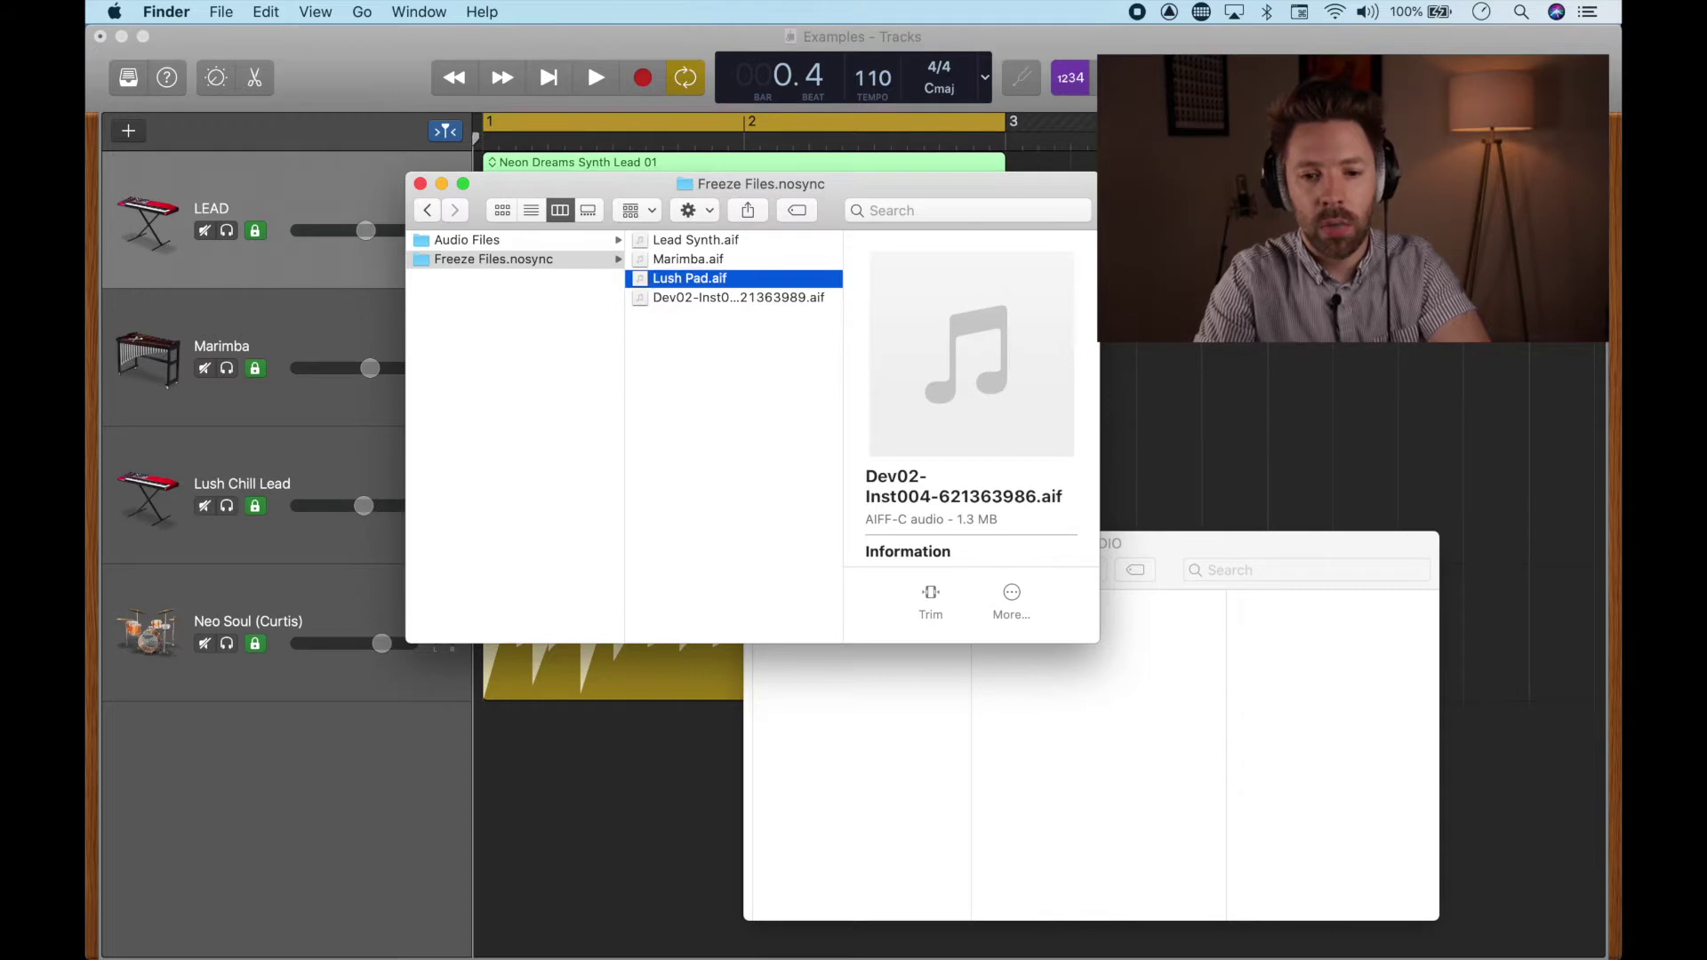
click(697, 297)
key(Return)
text(DRUMS)
key(Return)
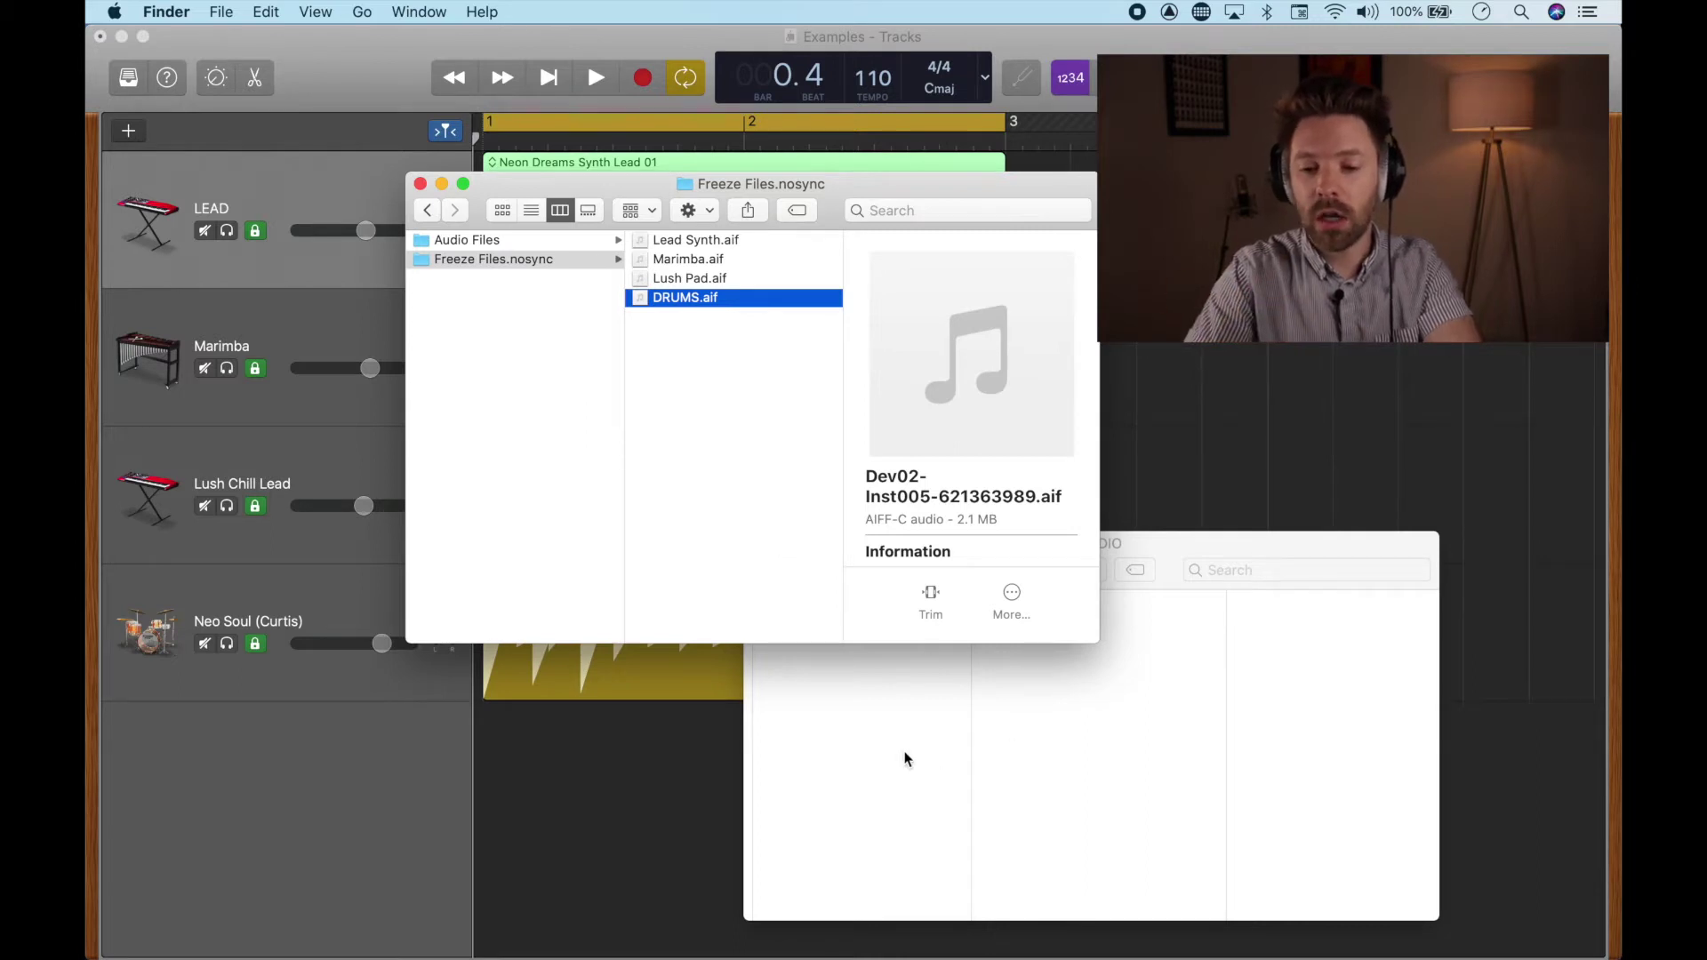
click(1040, 788)
Step: Save and close the Examples project in GarageBand
click(697, 397)
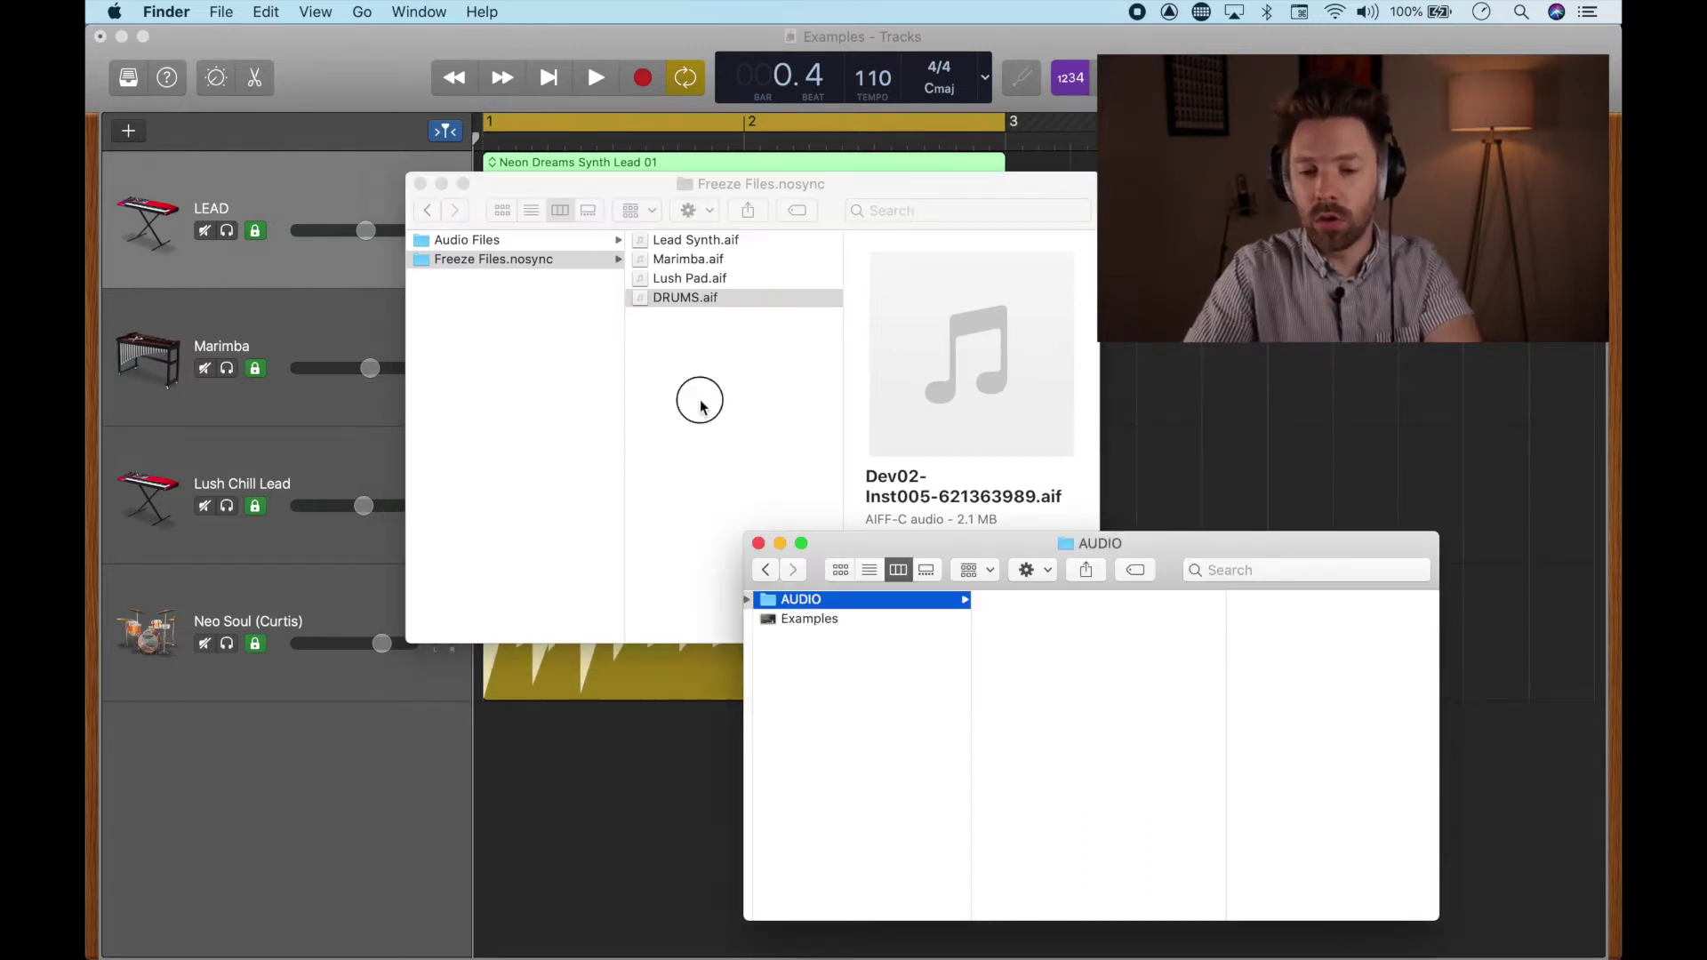
click(365, 59)
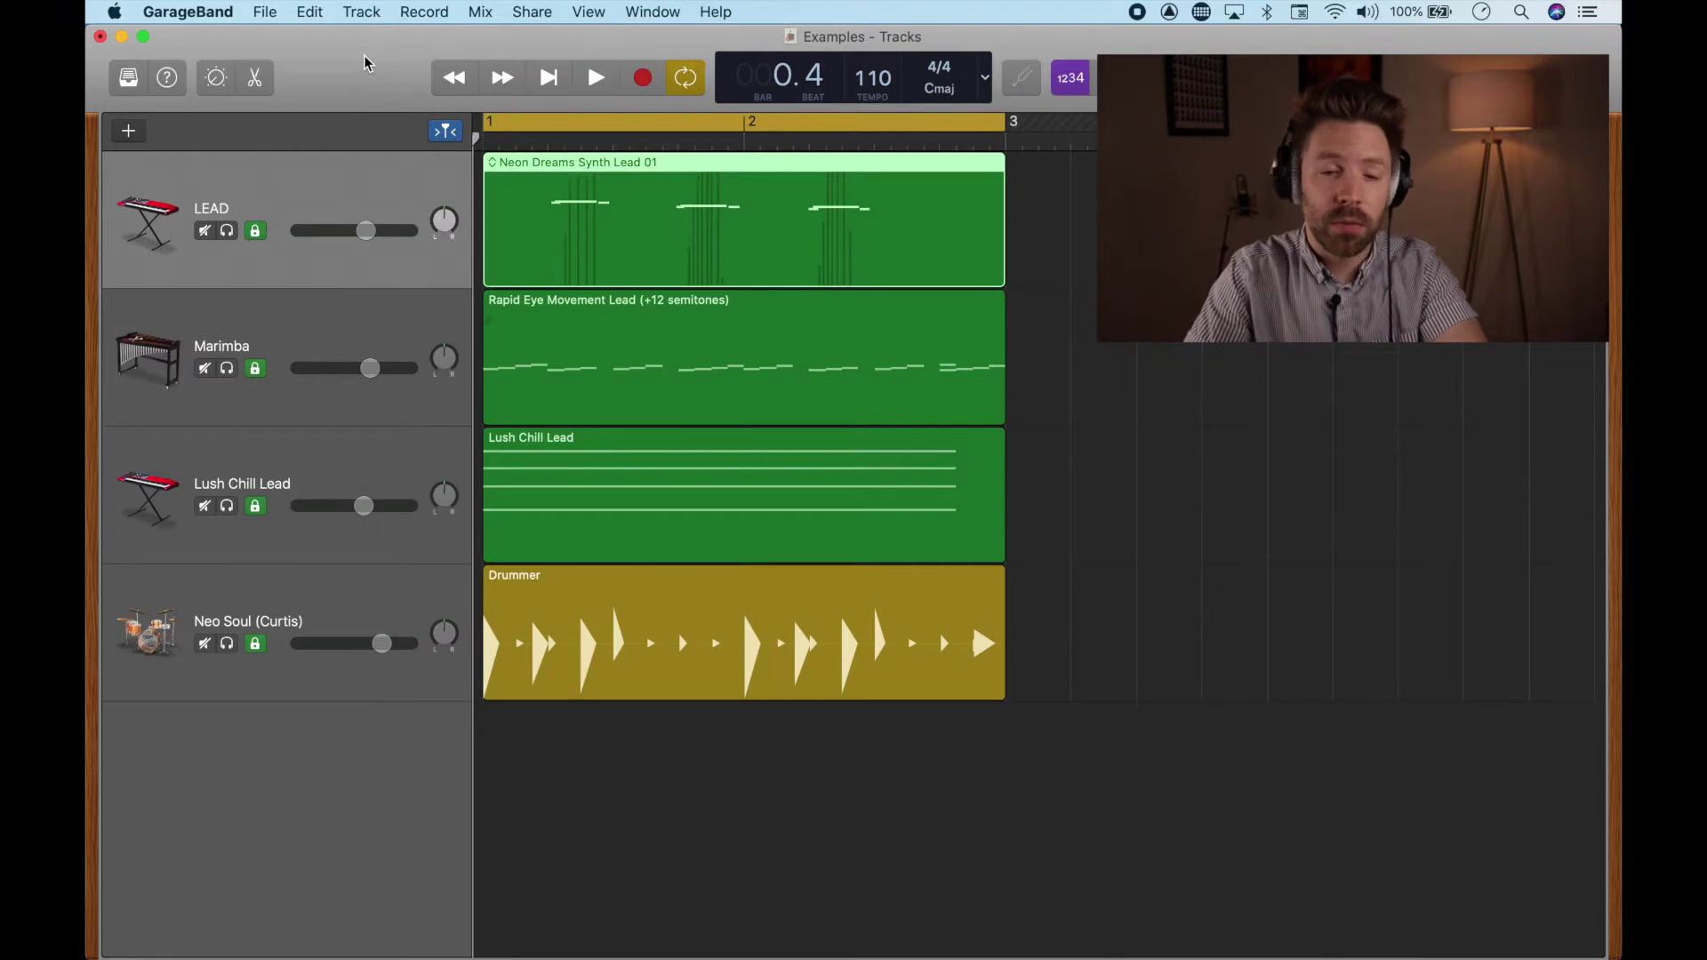
key(super+w)
key(Return)
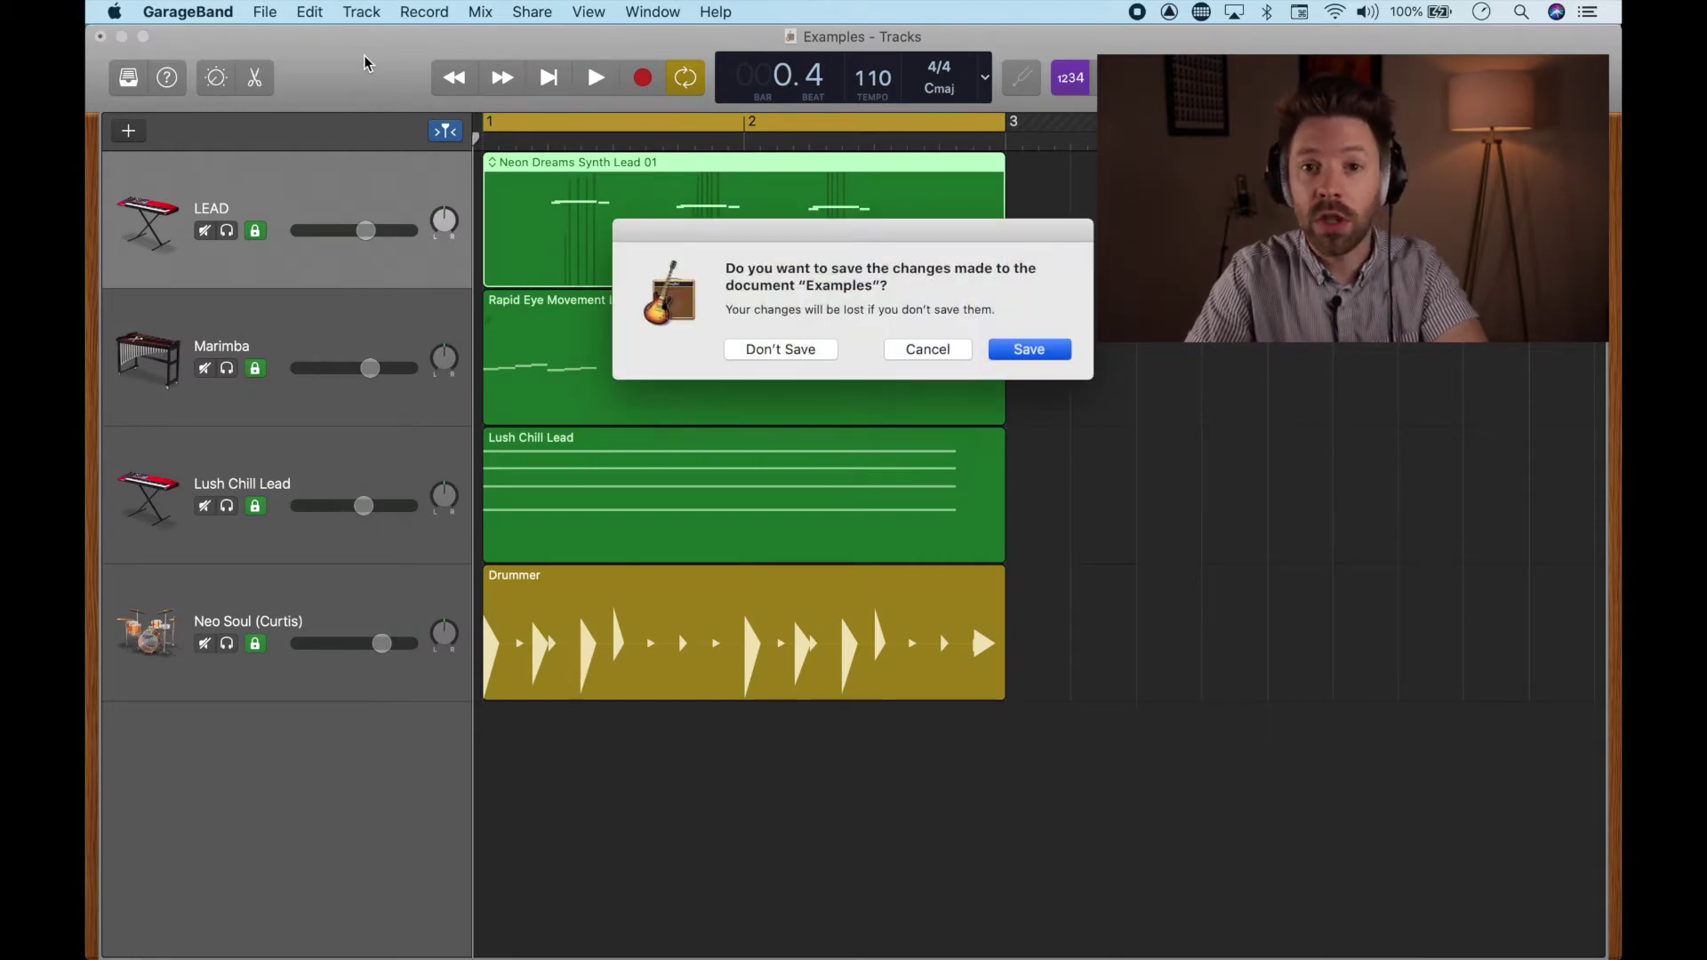
Step: Copy all four freeze .aif files into the AUDIO folder, then reopen Examples
click(694, 373)
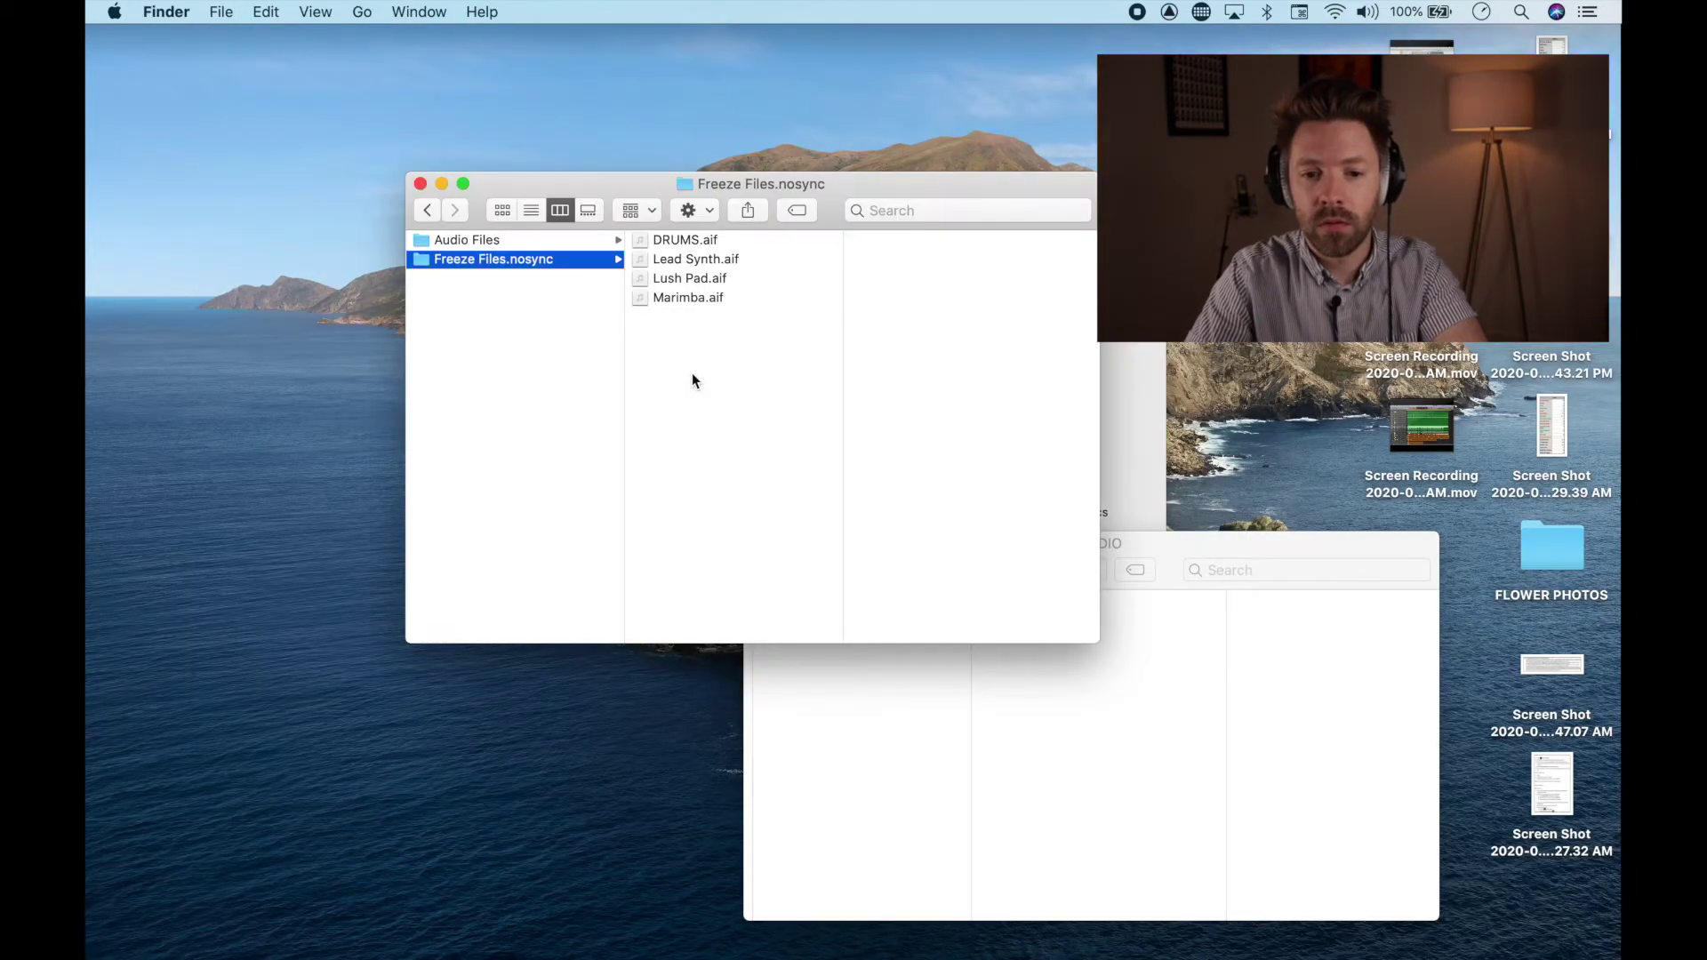
click(1055, 722)
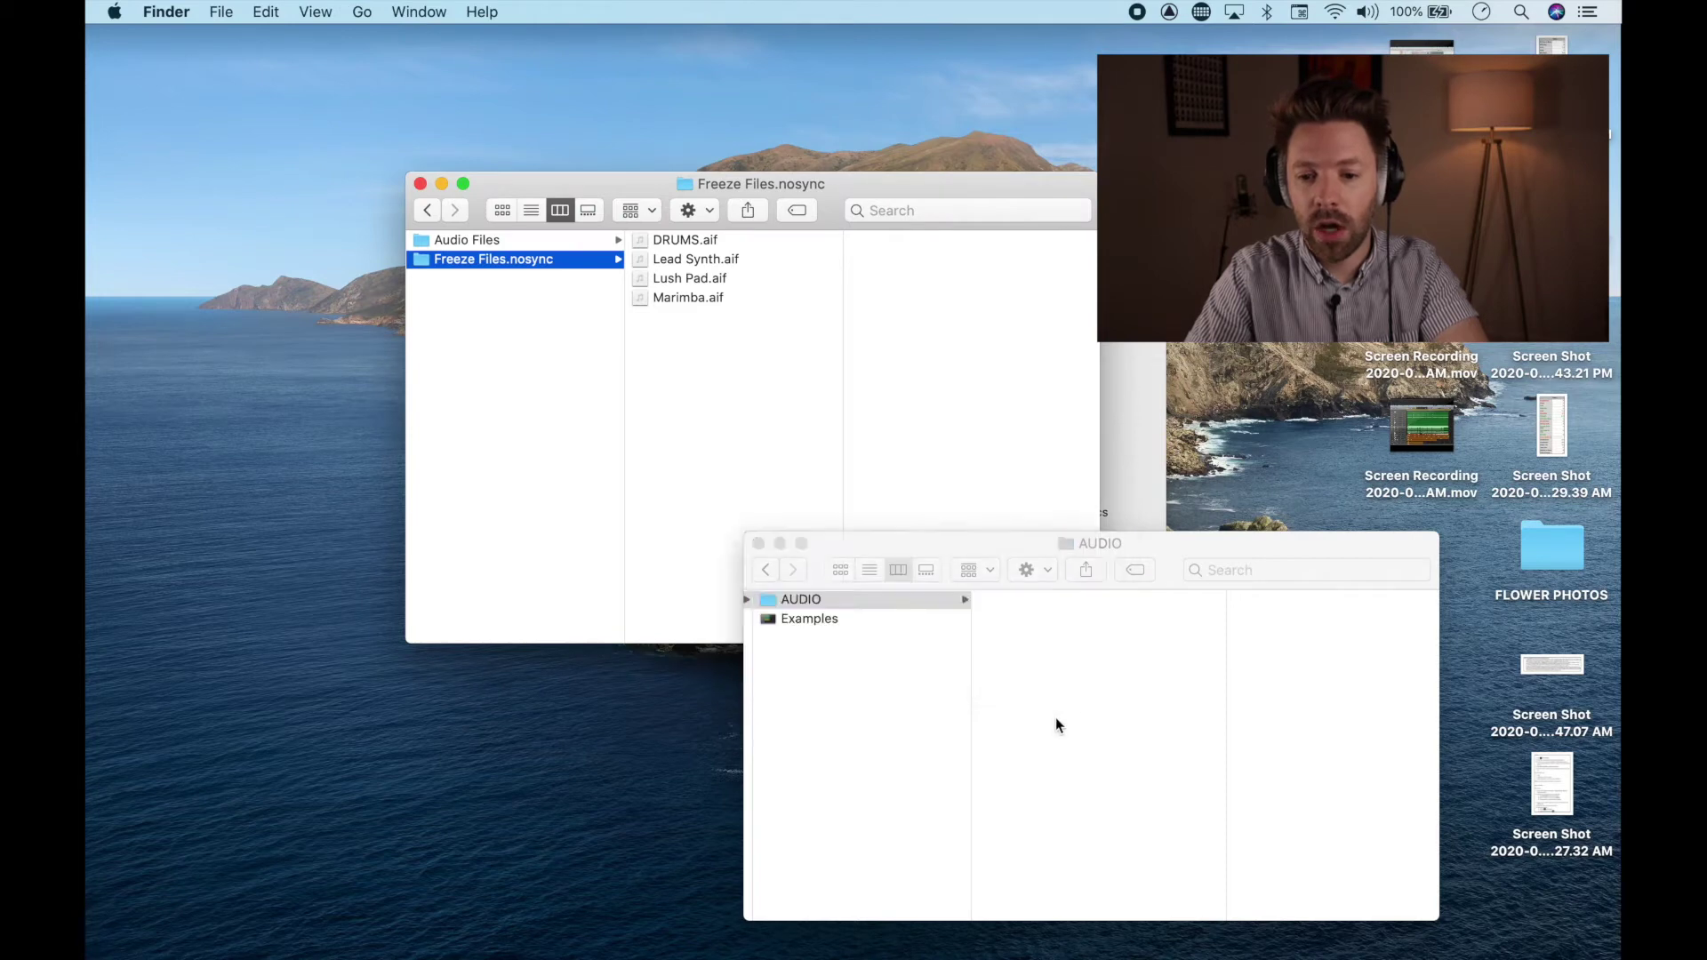
click(694, 360)
key(super+a)
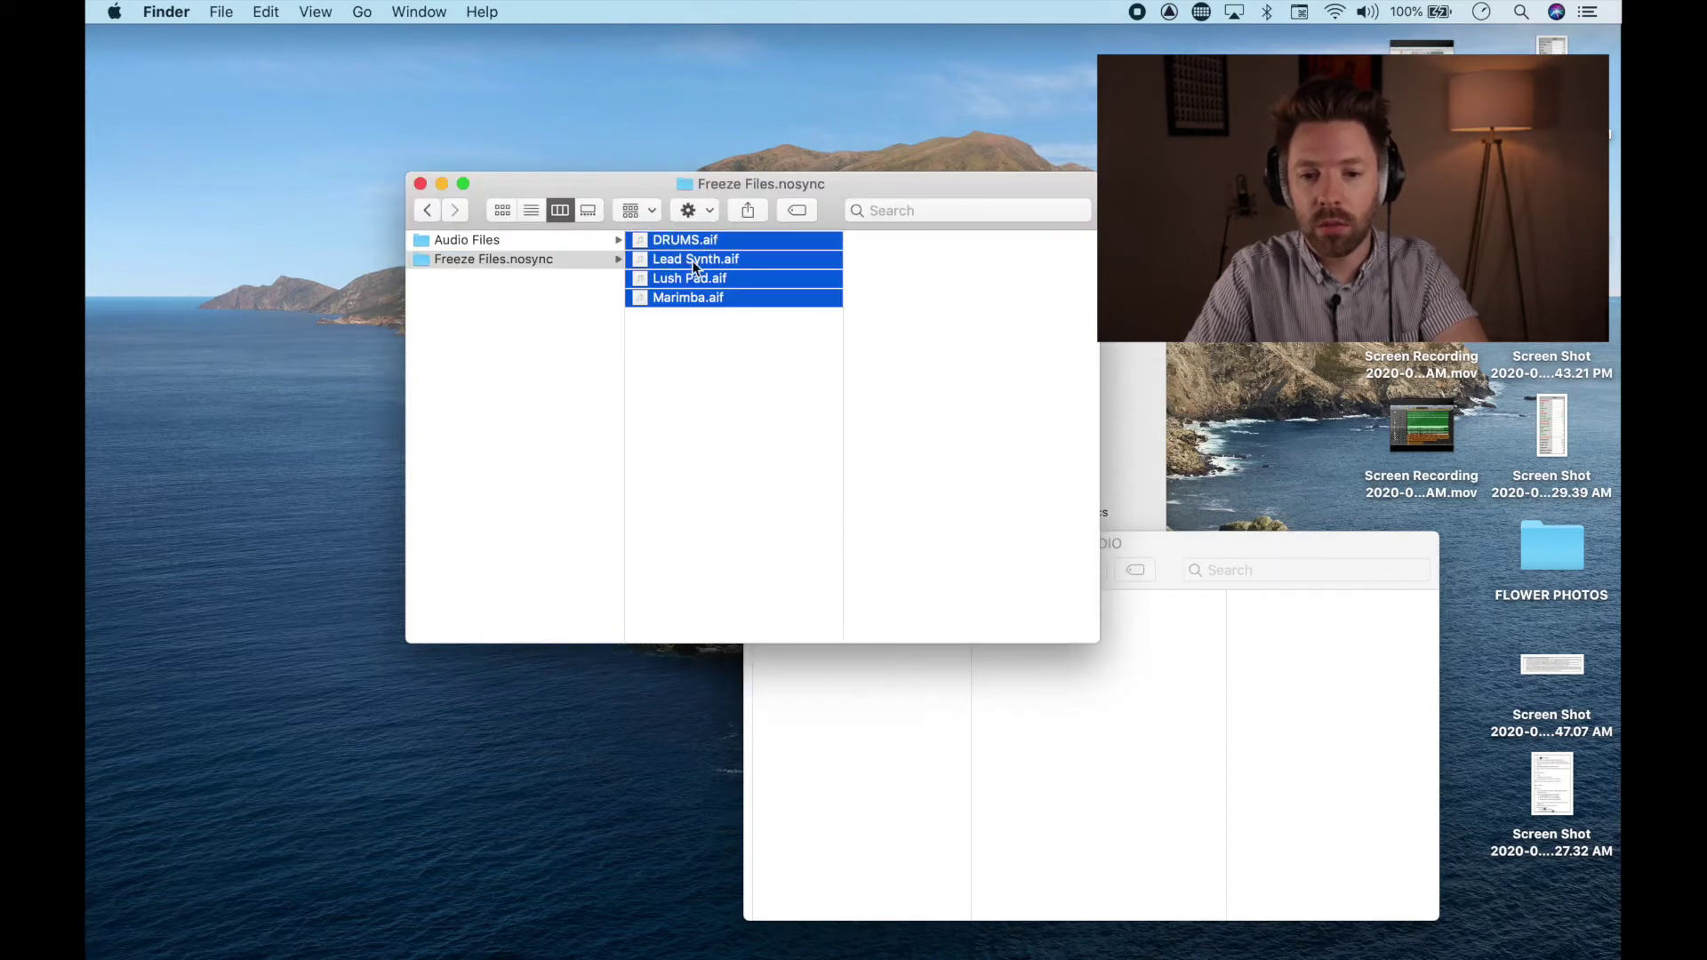
drag(692, 283, 1097, 716)
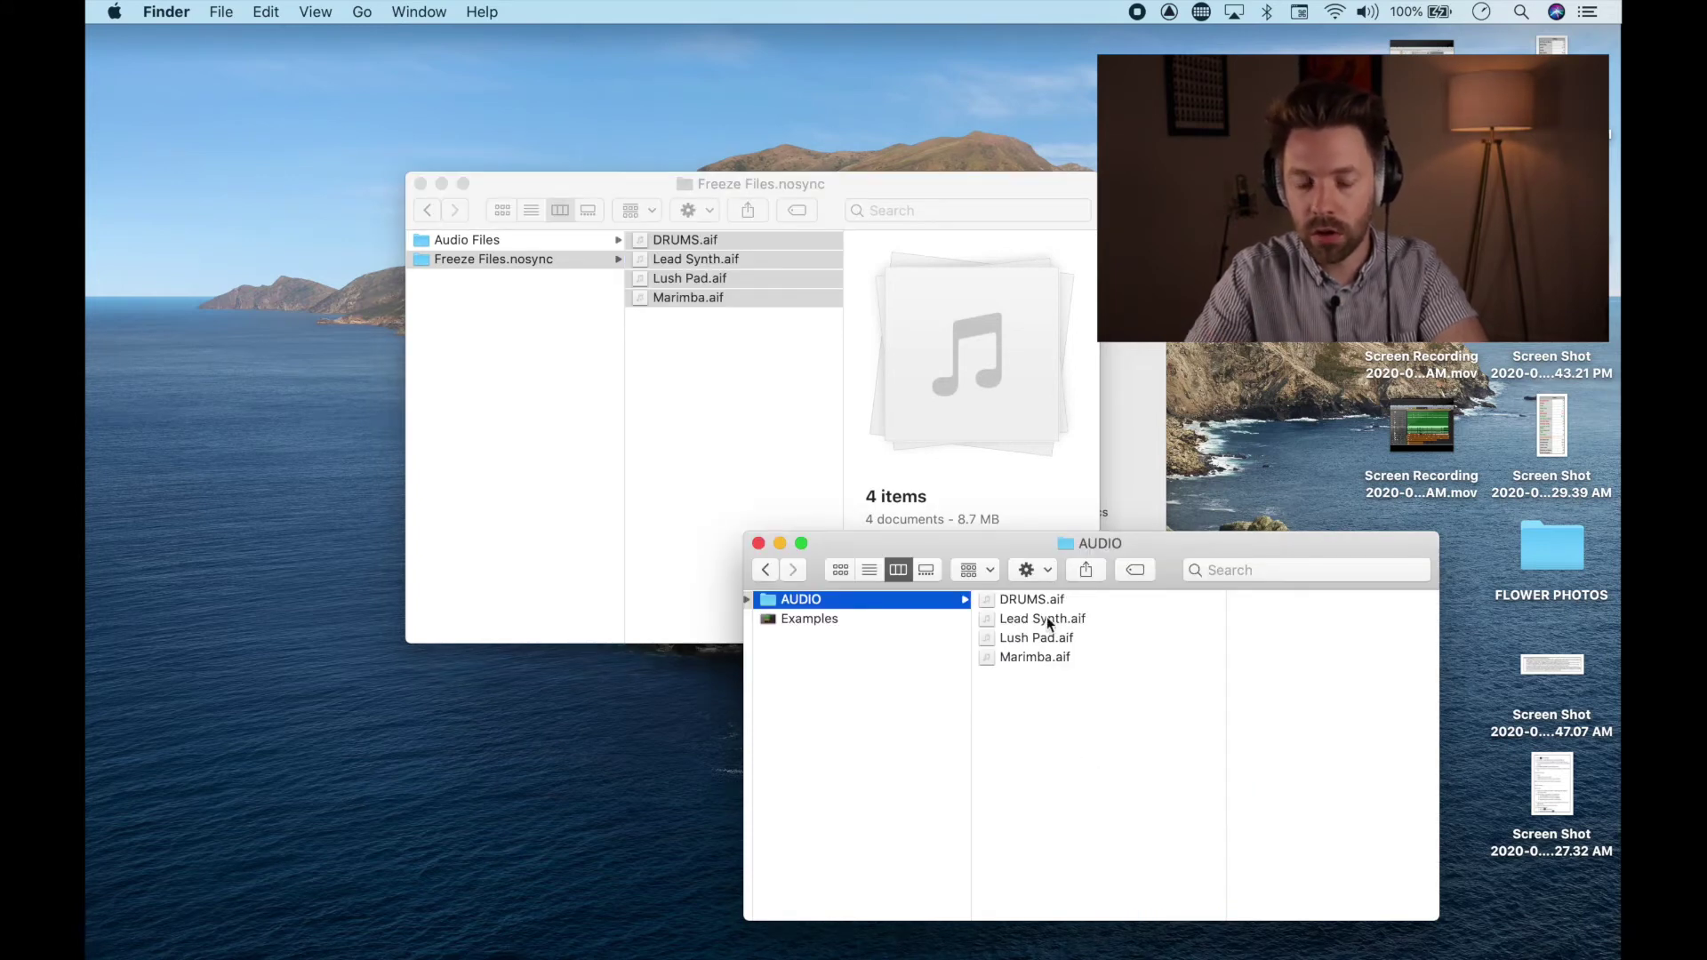
double_click(808, 622)
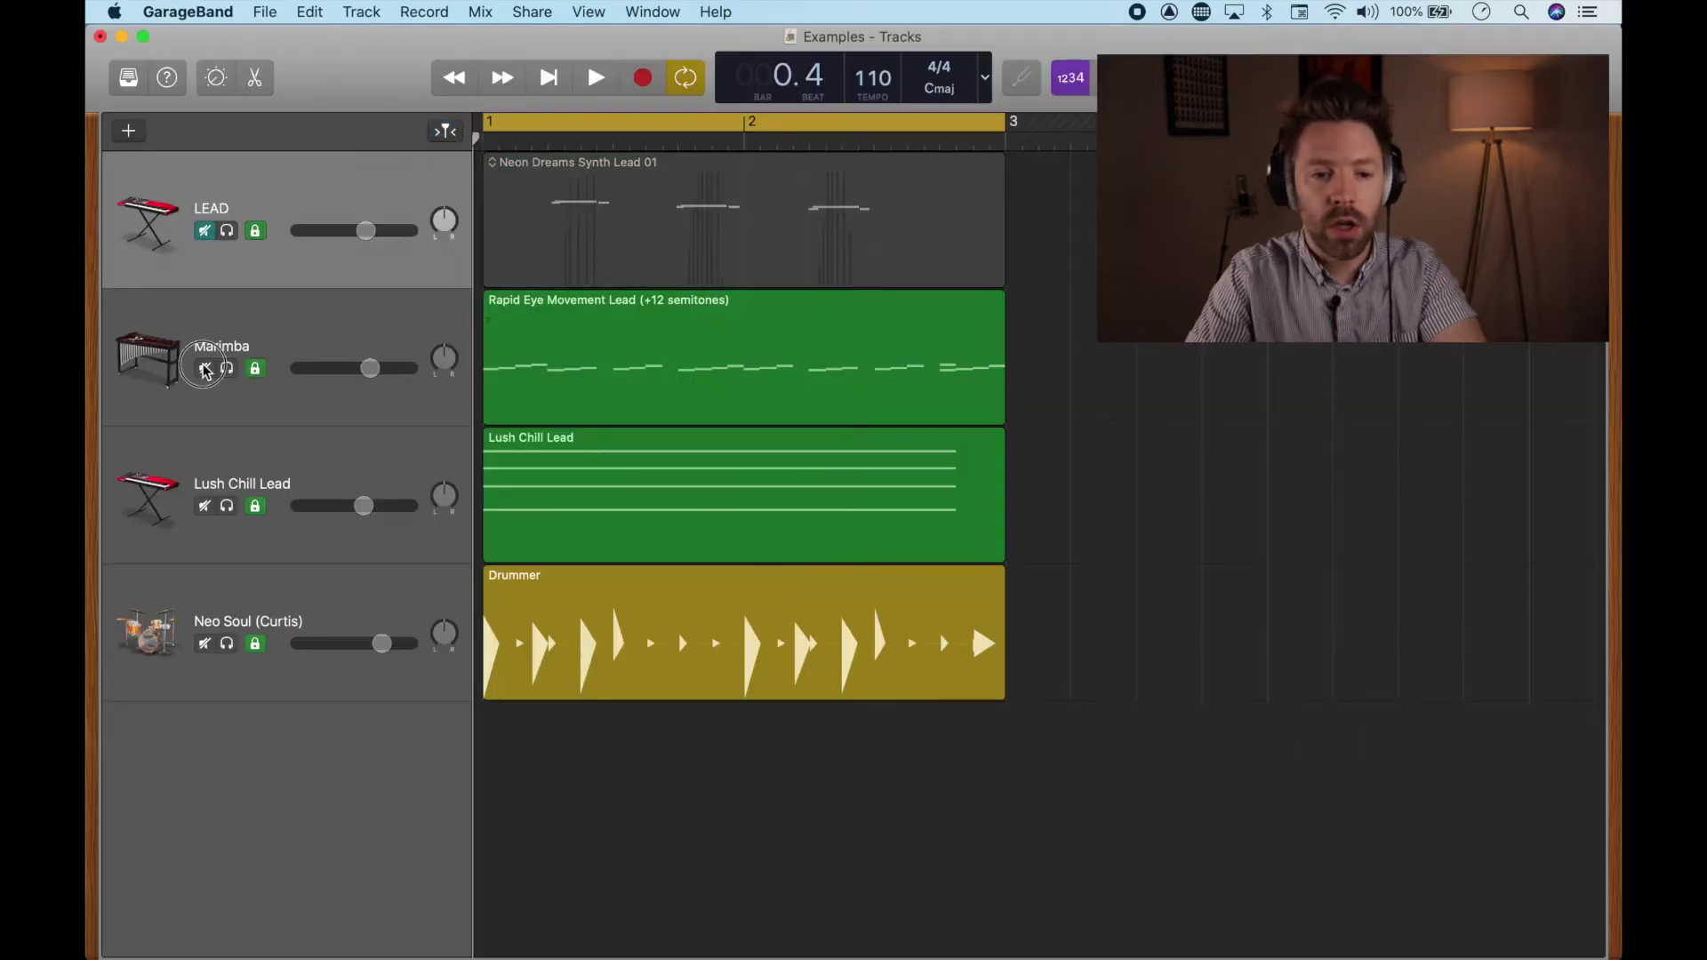
Step: Mute the Marimba, Lush Chill Lead and Neo Soul (Curtis) tracks
click(204, 368)
click(204, 506)
click(204, 643)
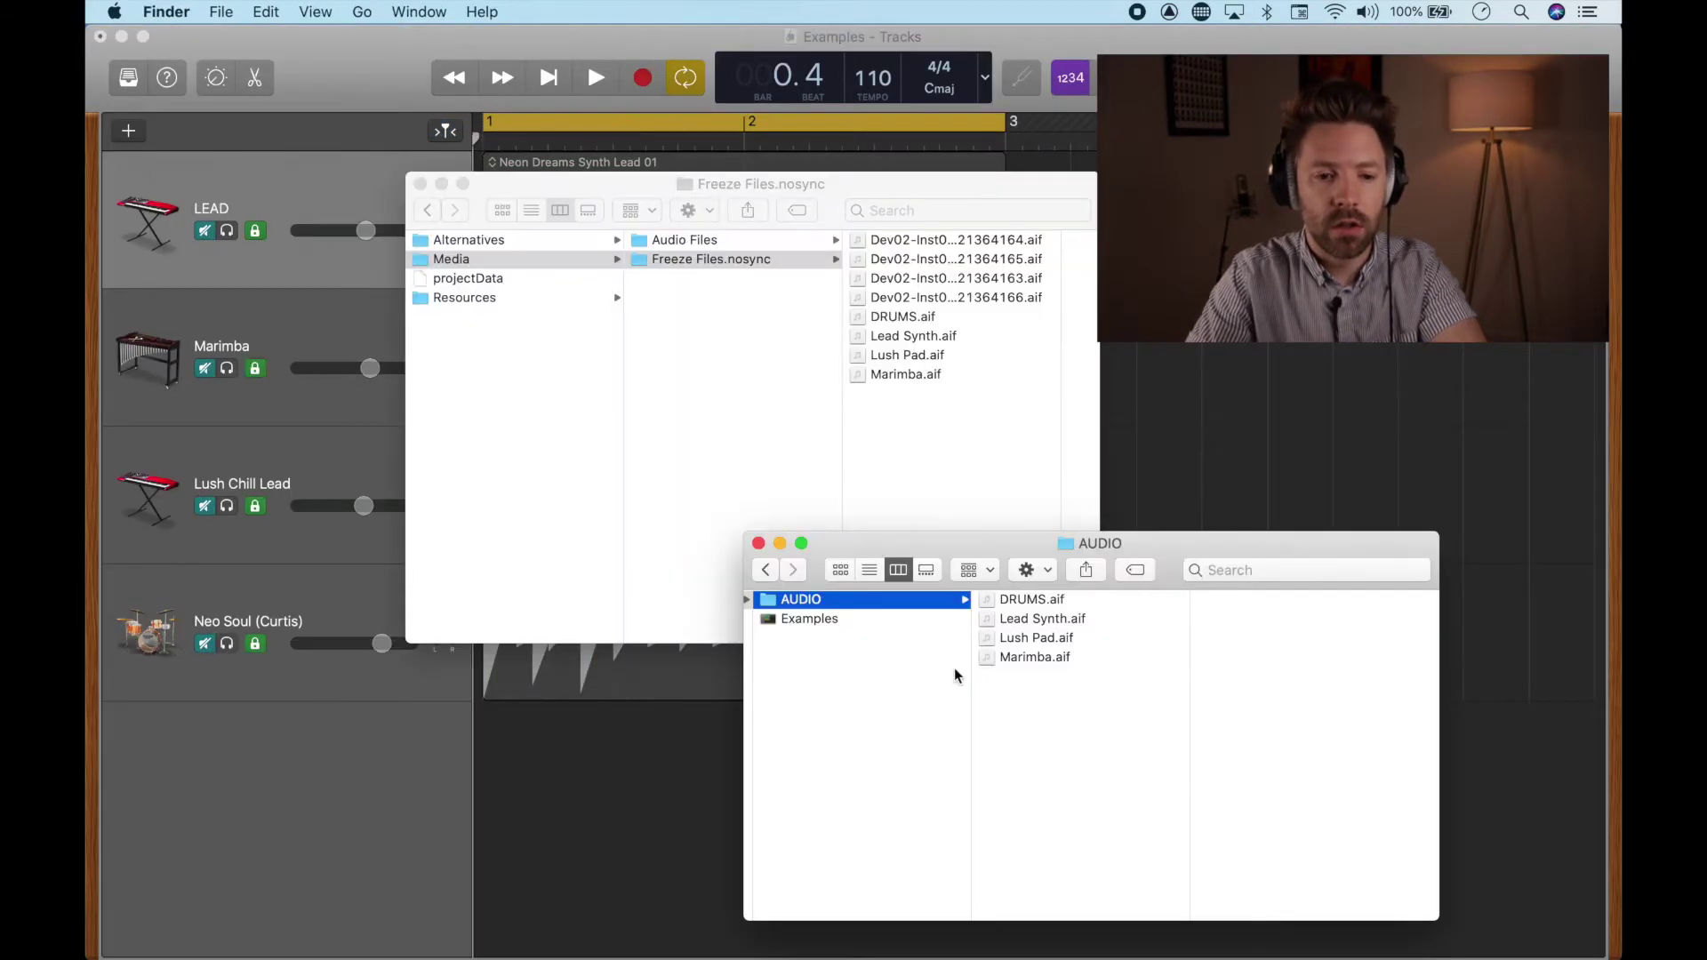
Step: Drag the four freeze .aif files into the timeline as audio tracks and play
drag(1066, 703, 1051, 563)
drag(1028, 638, 549, 891)
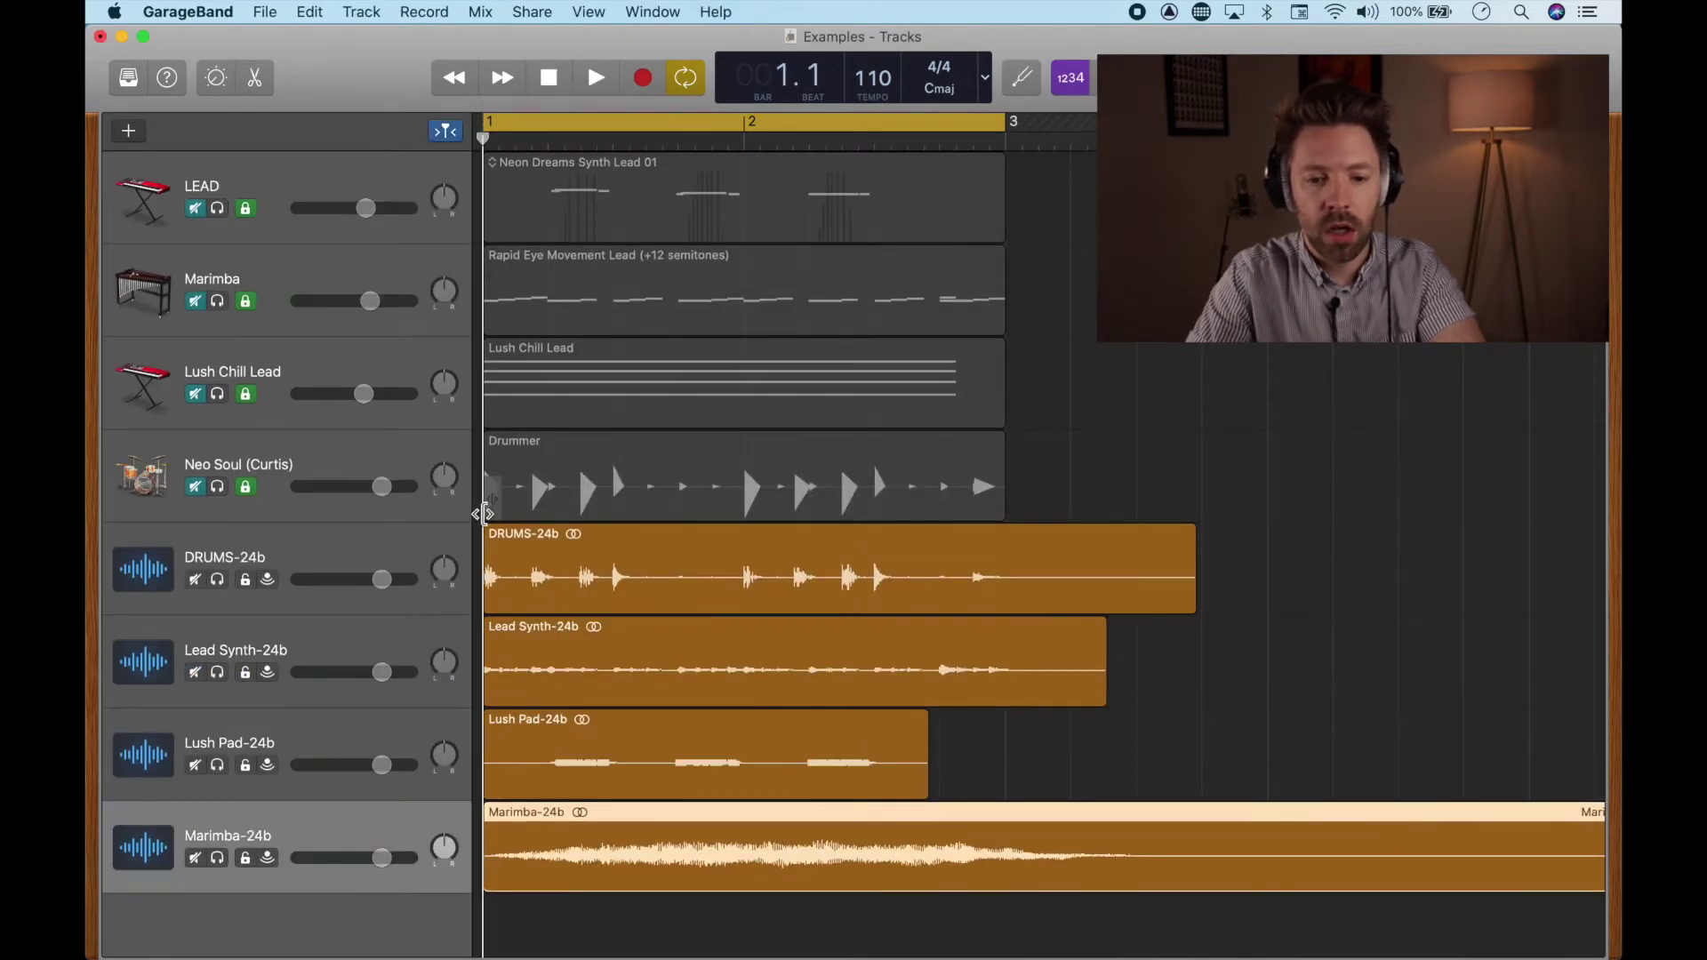
key(space)
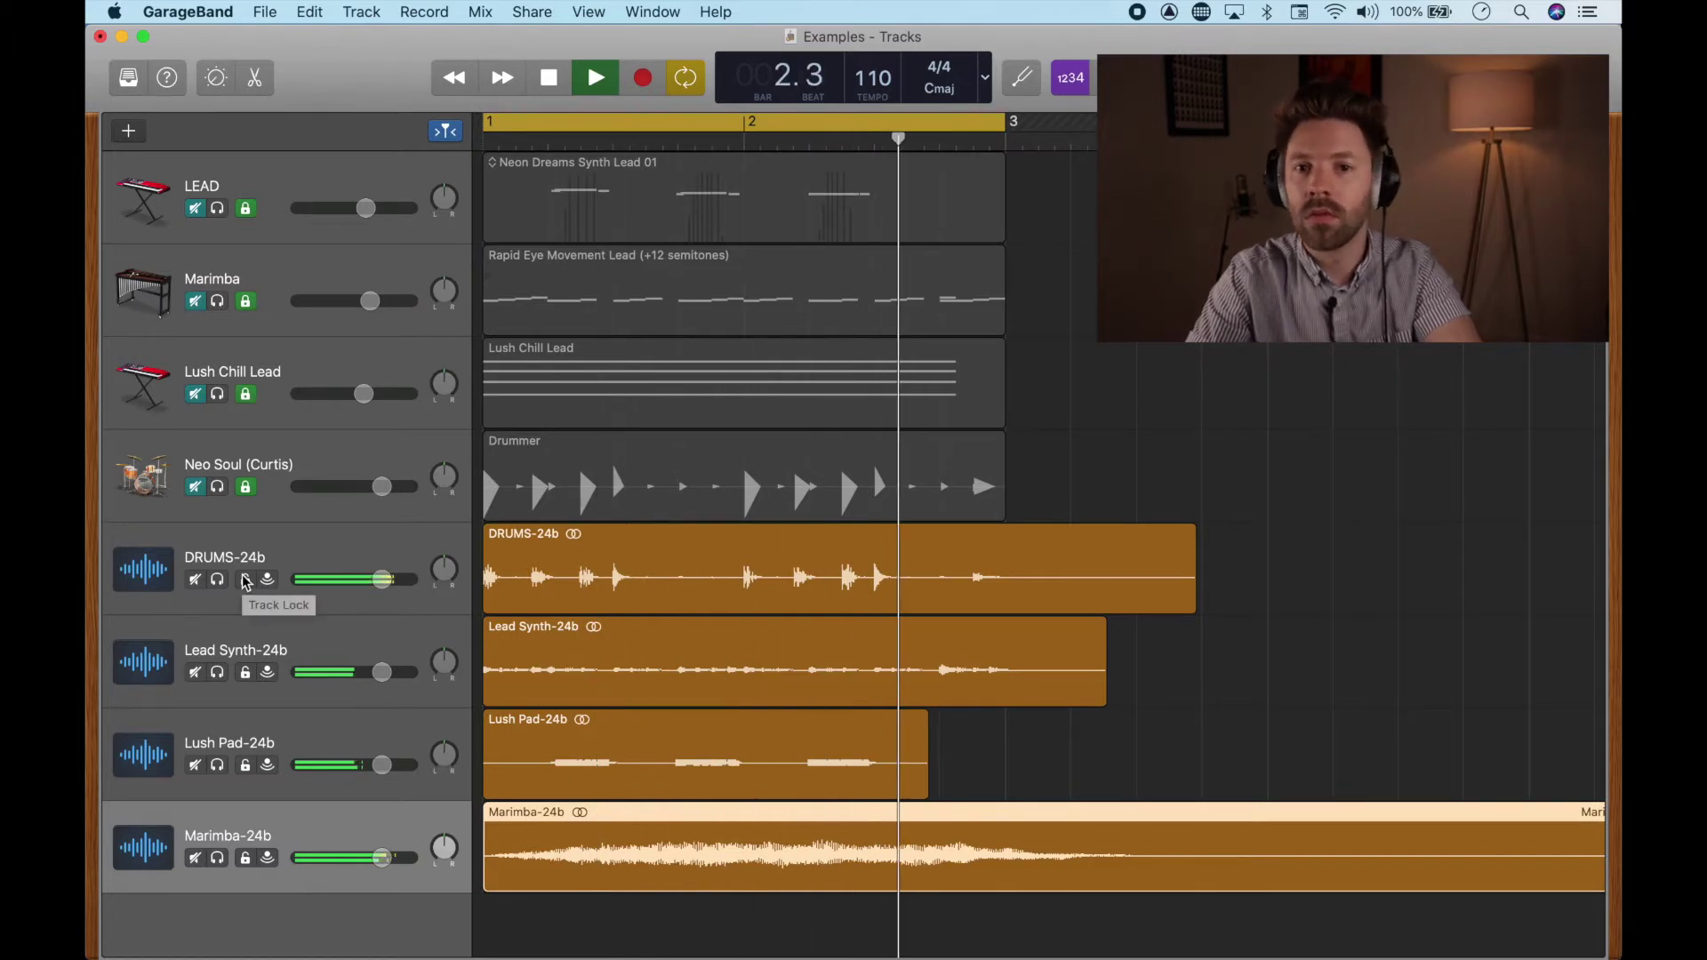
Step: Stop playback of the project with its new audio tracks
key(space)
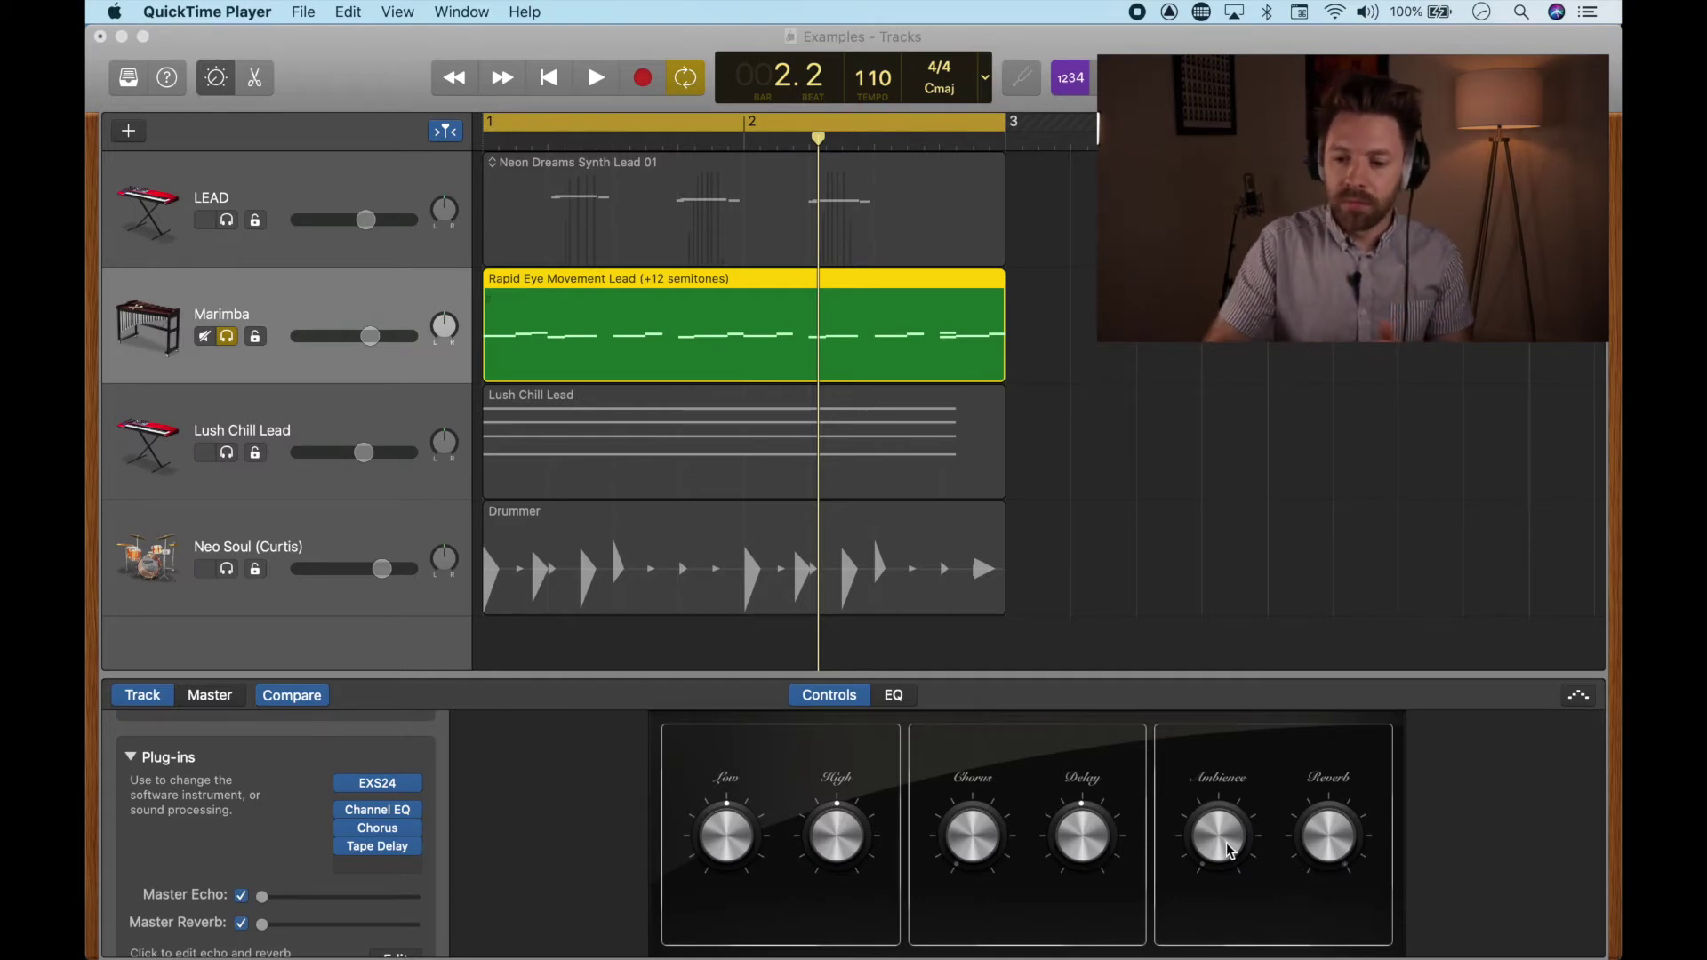
Step: Open the Marimba's Tape Delay plug-in and nudge its Delay knob down slightly
click(274, 839)
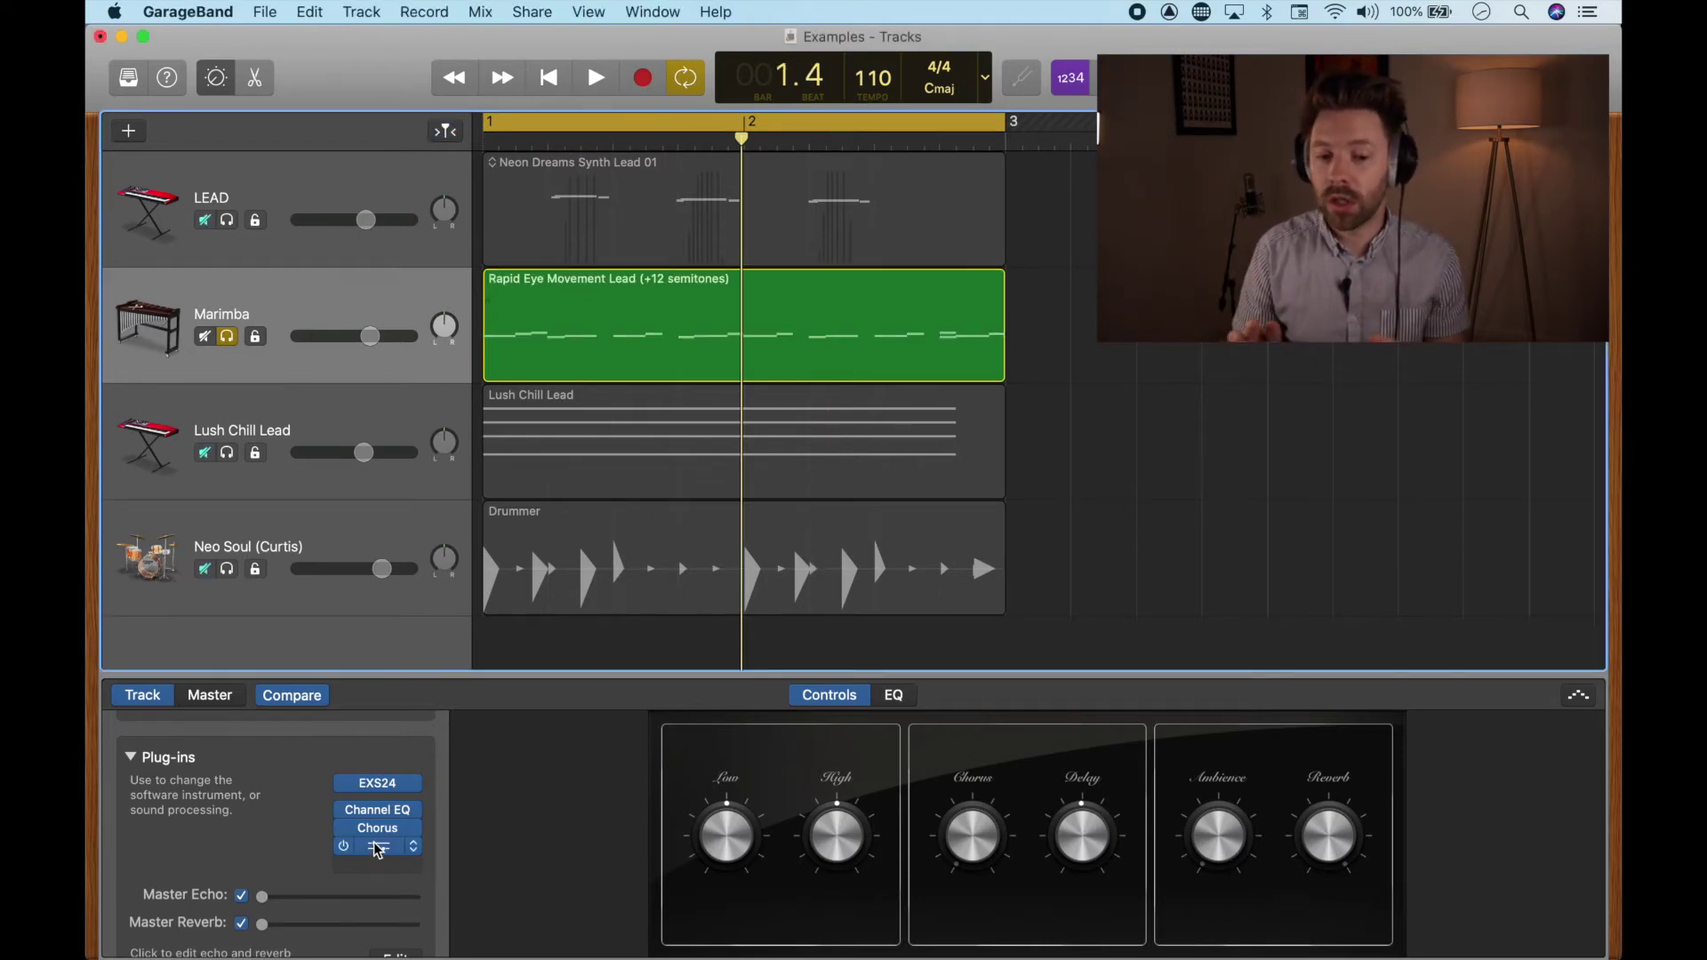
mouse_move(384, 847)
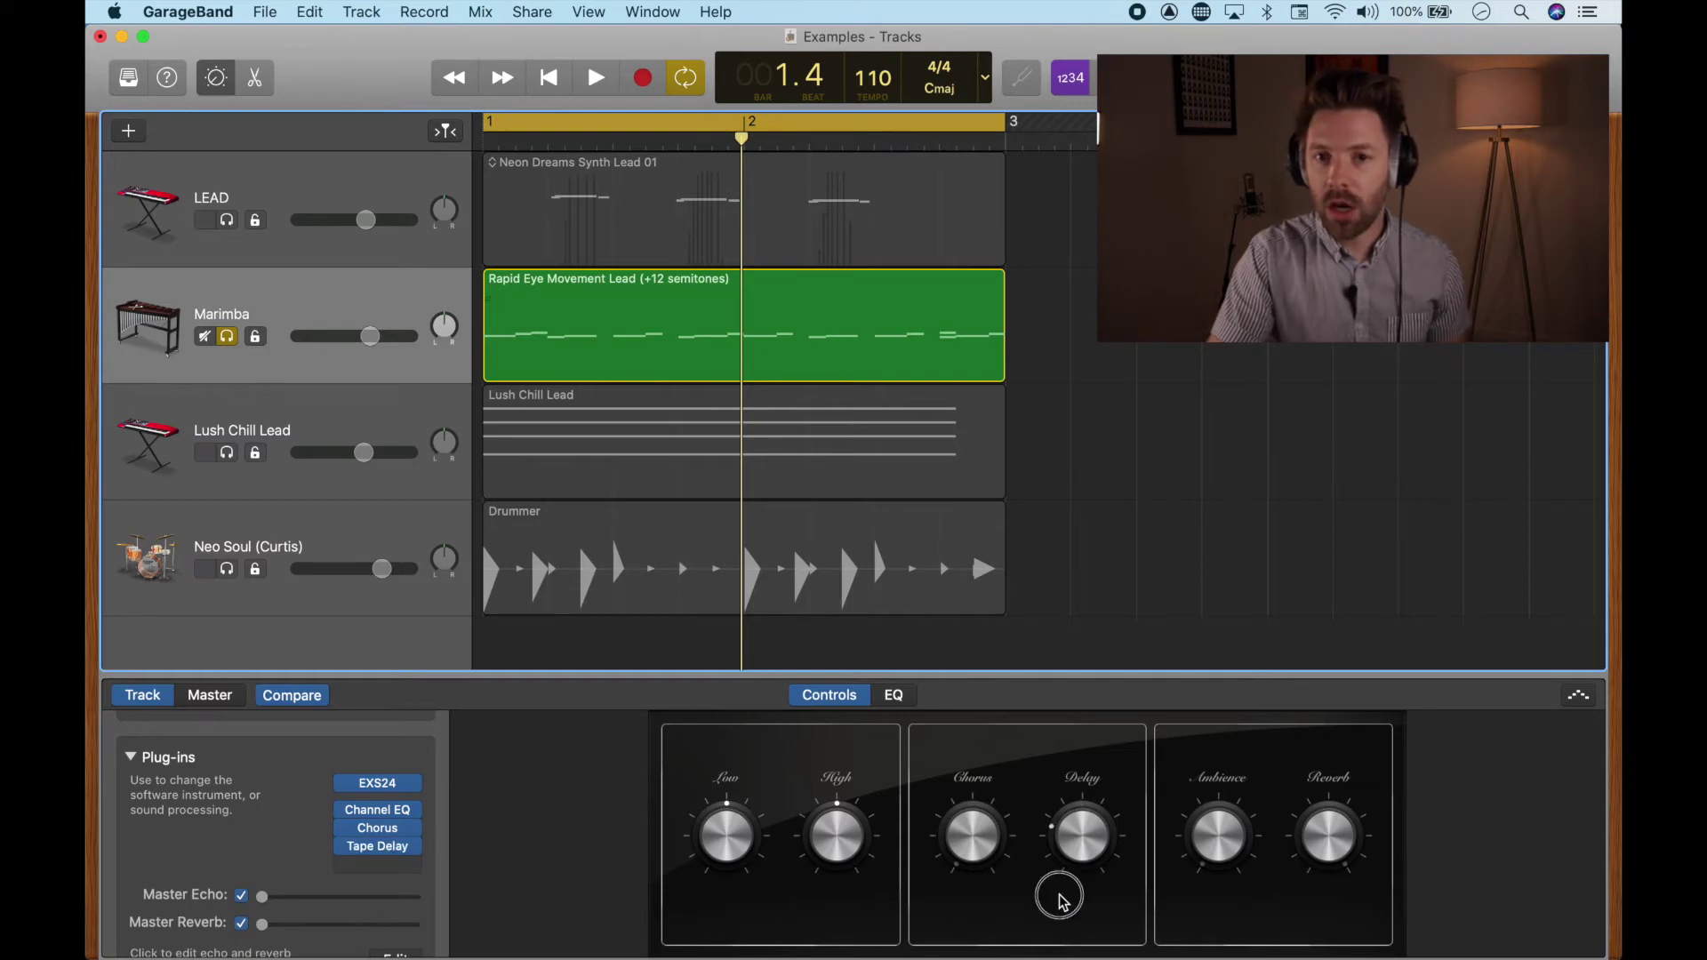
click(380, 845)
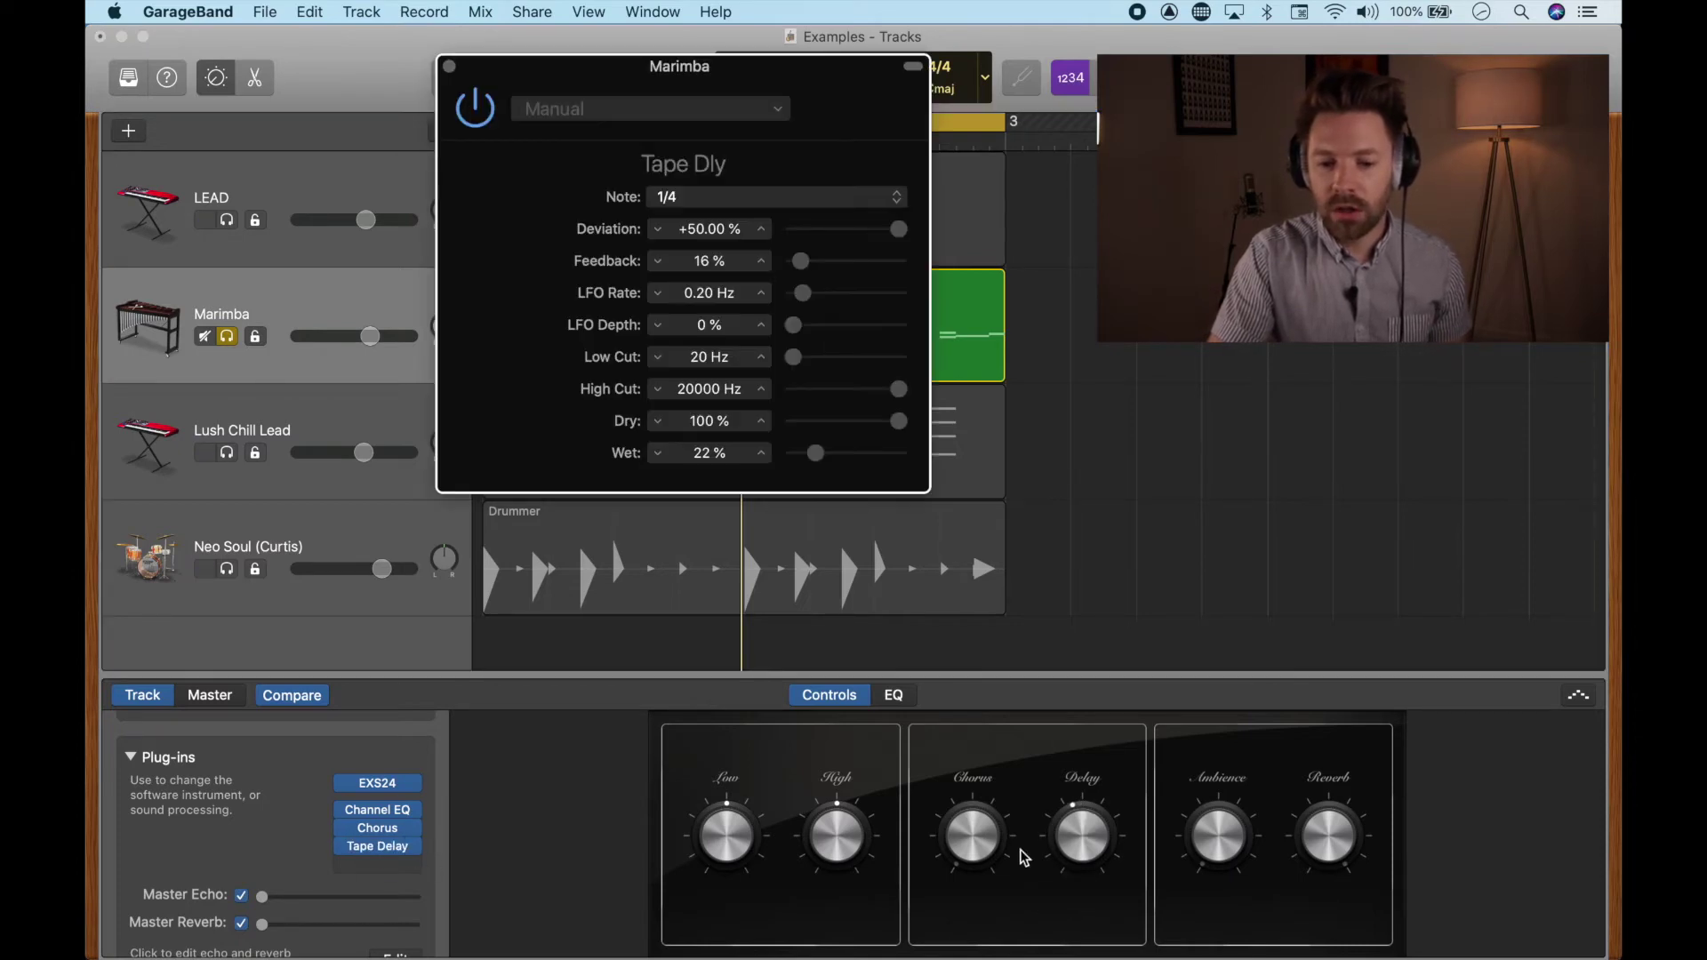
drag(1066, 836, 1065, 846)
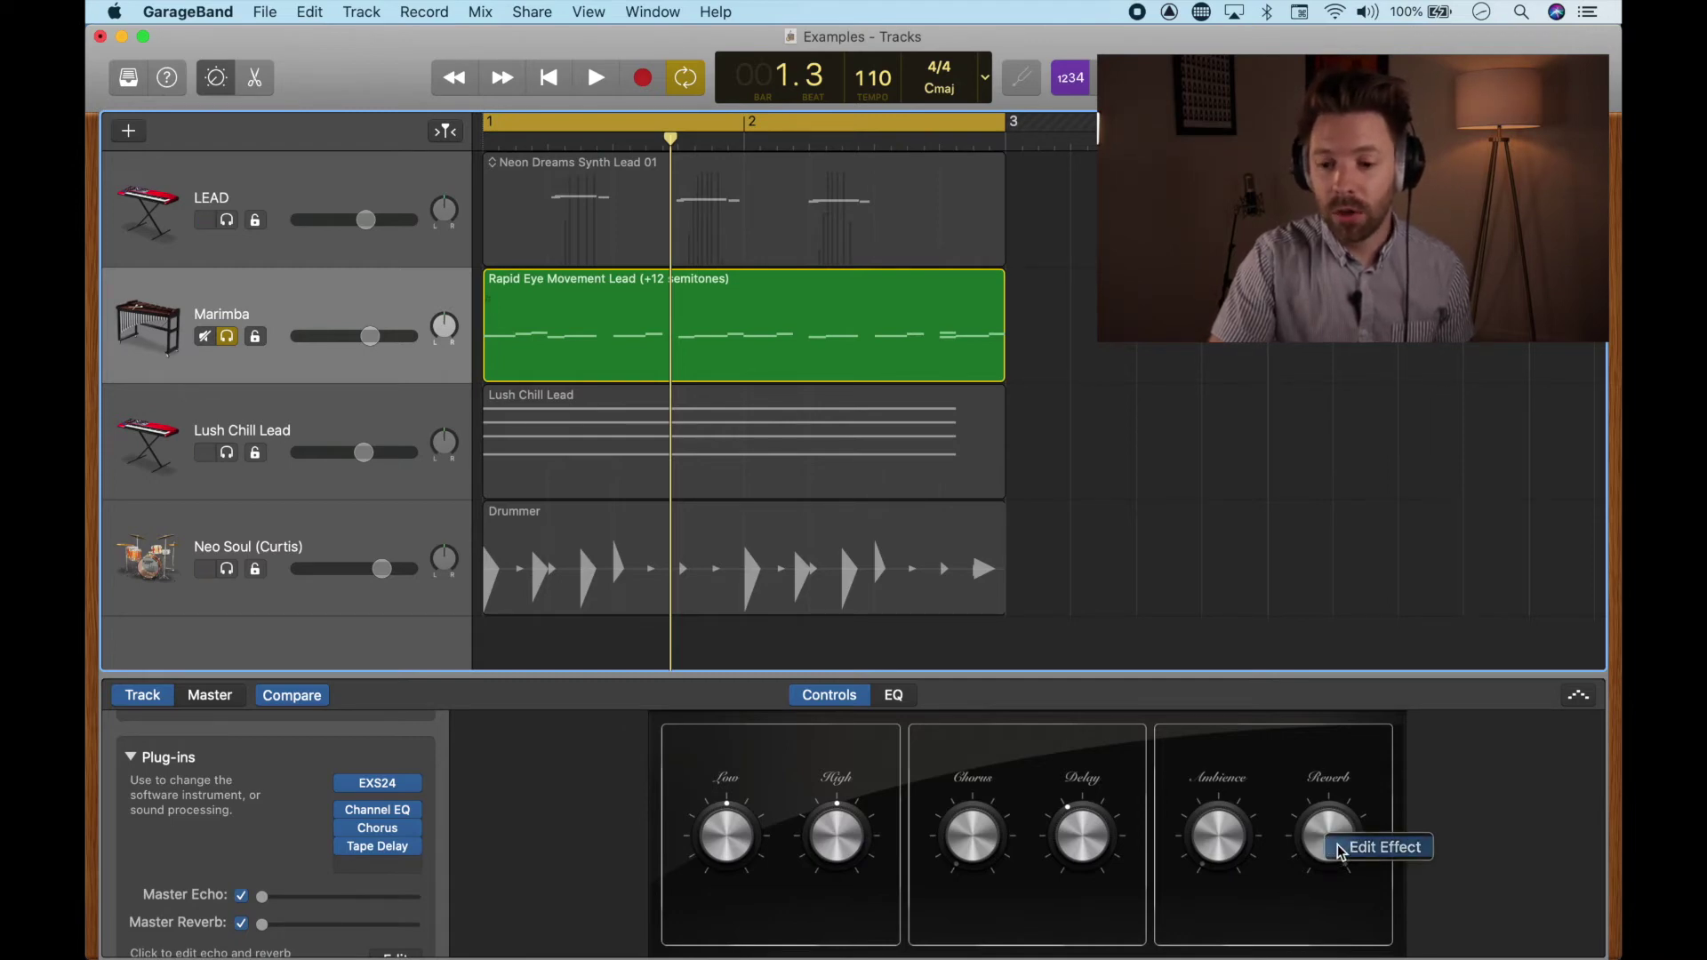
click(1340, 852)
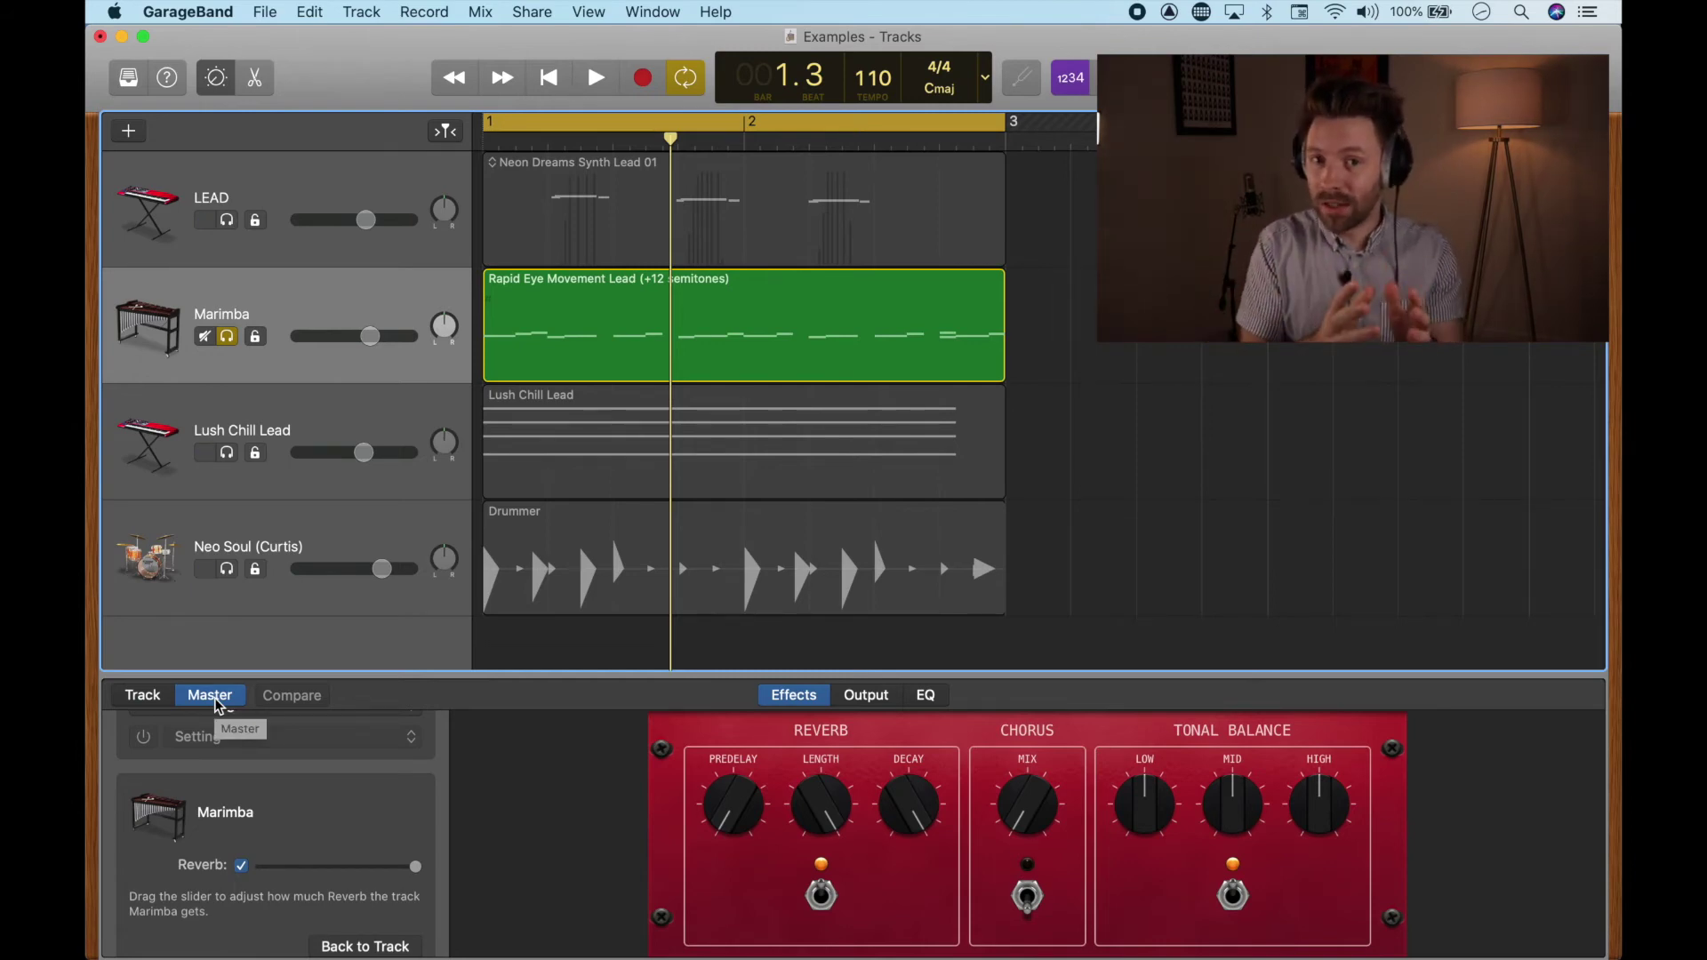
click(141, 694)
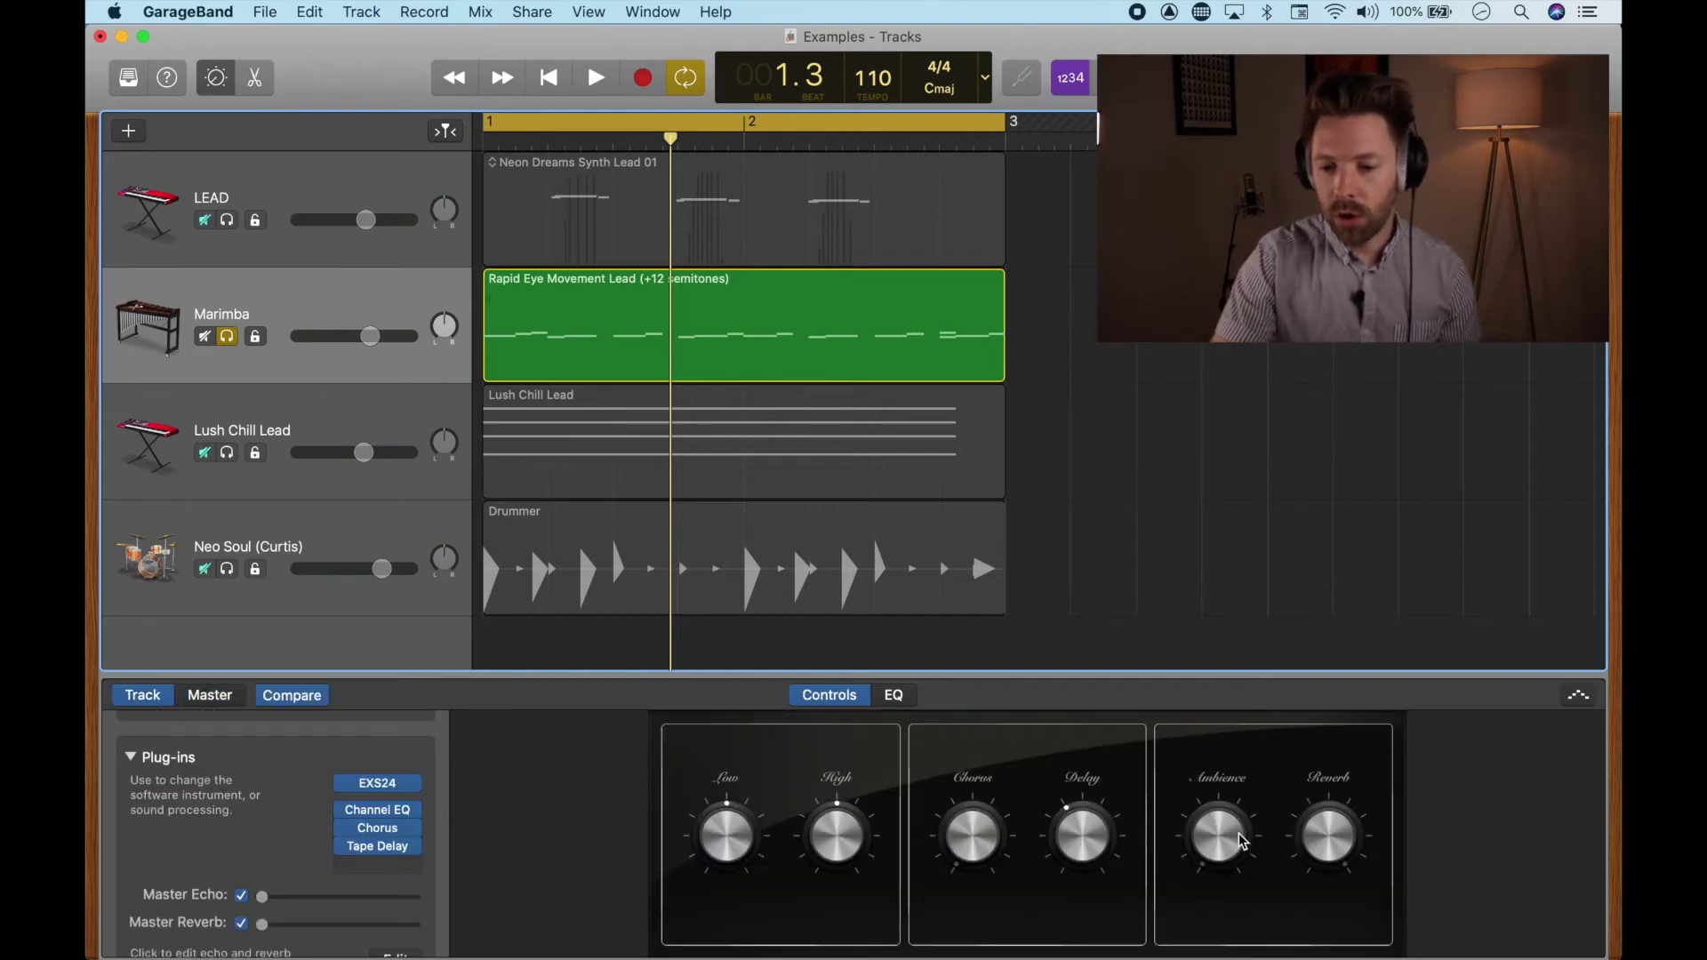
click(1262, 842)
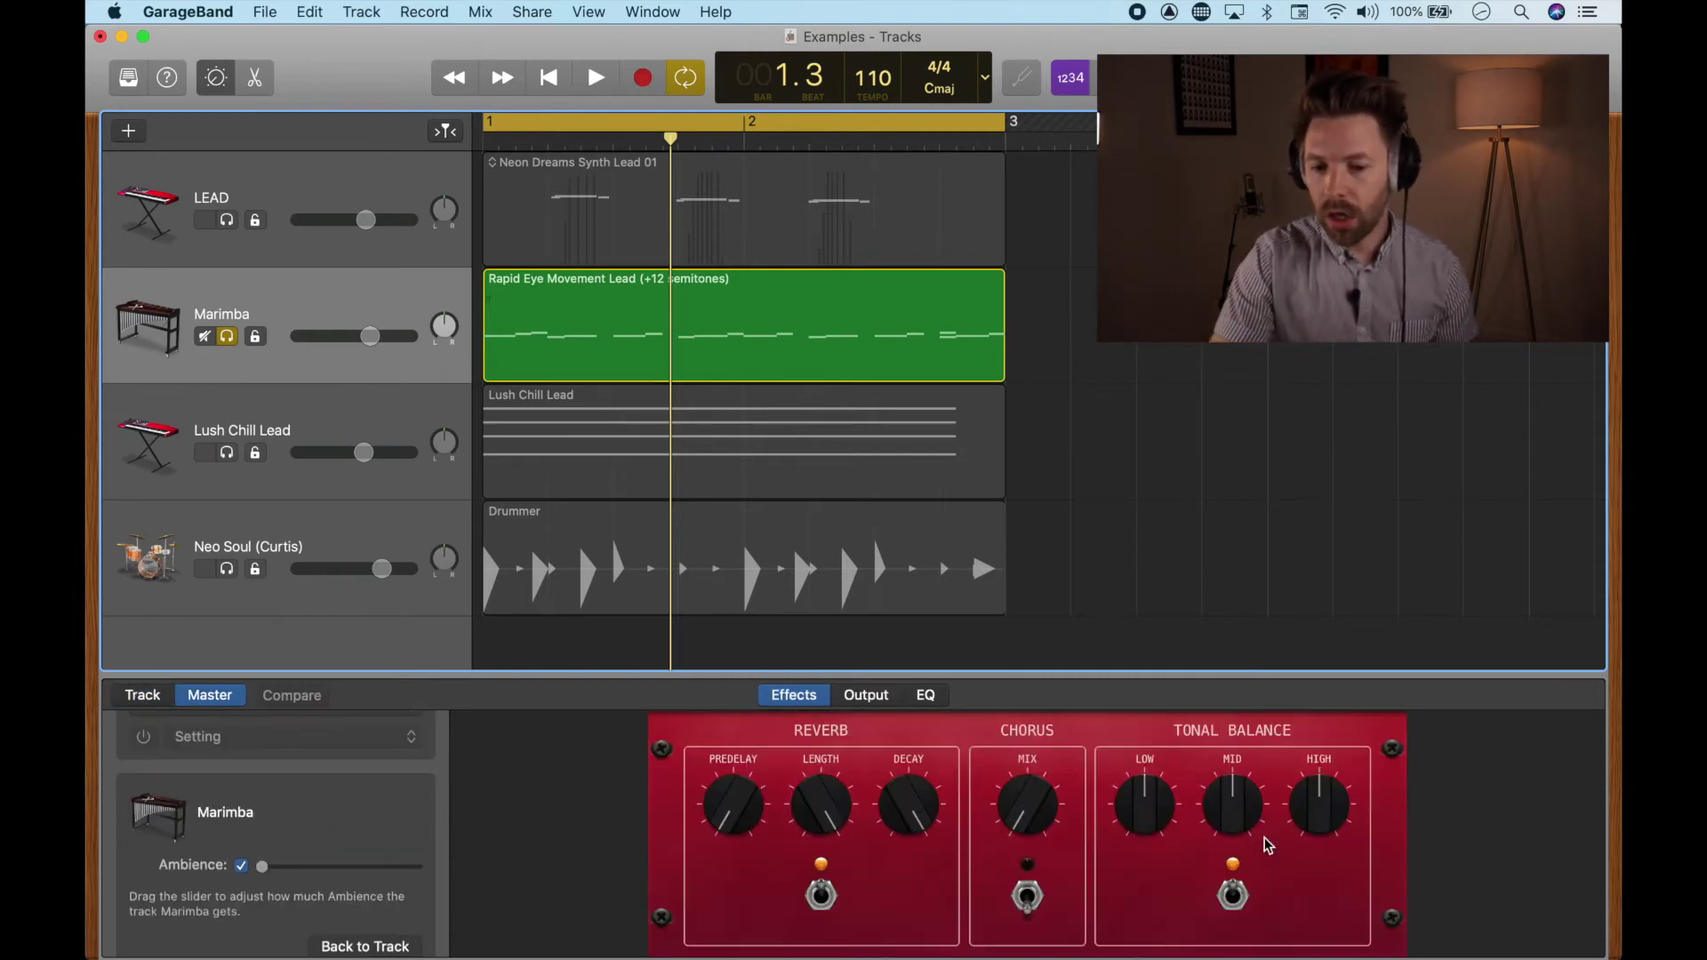
click(144, 700)
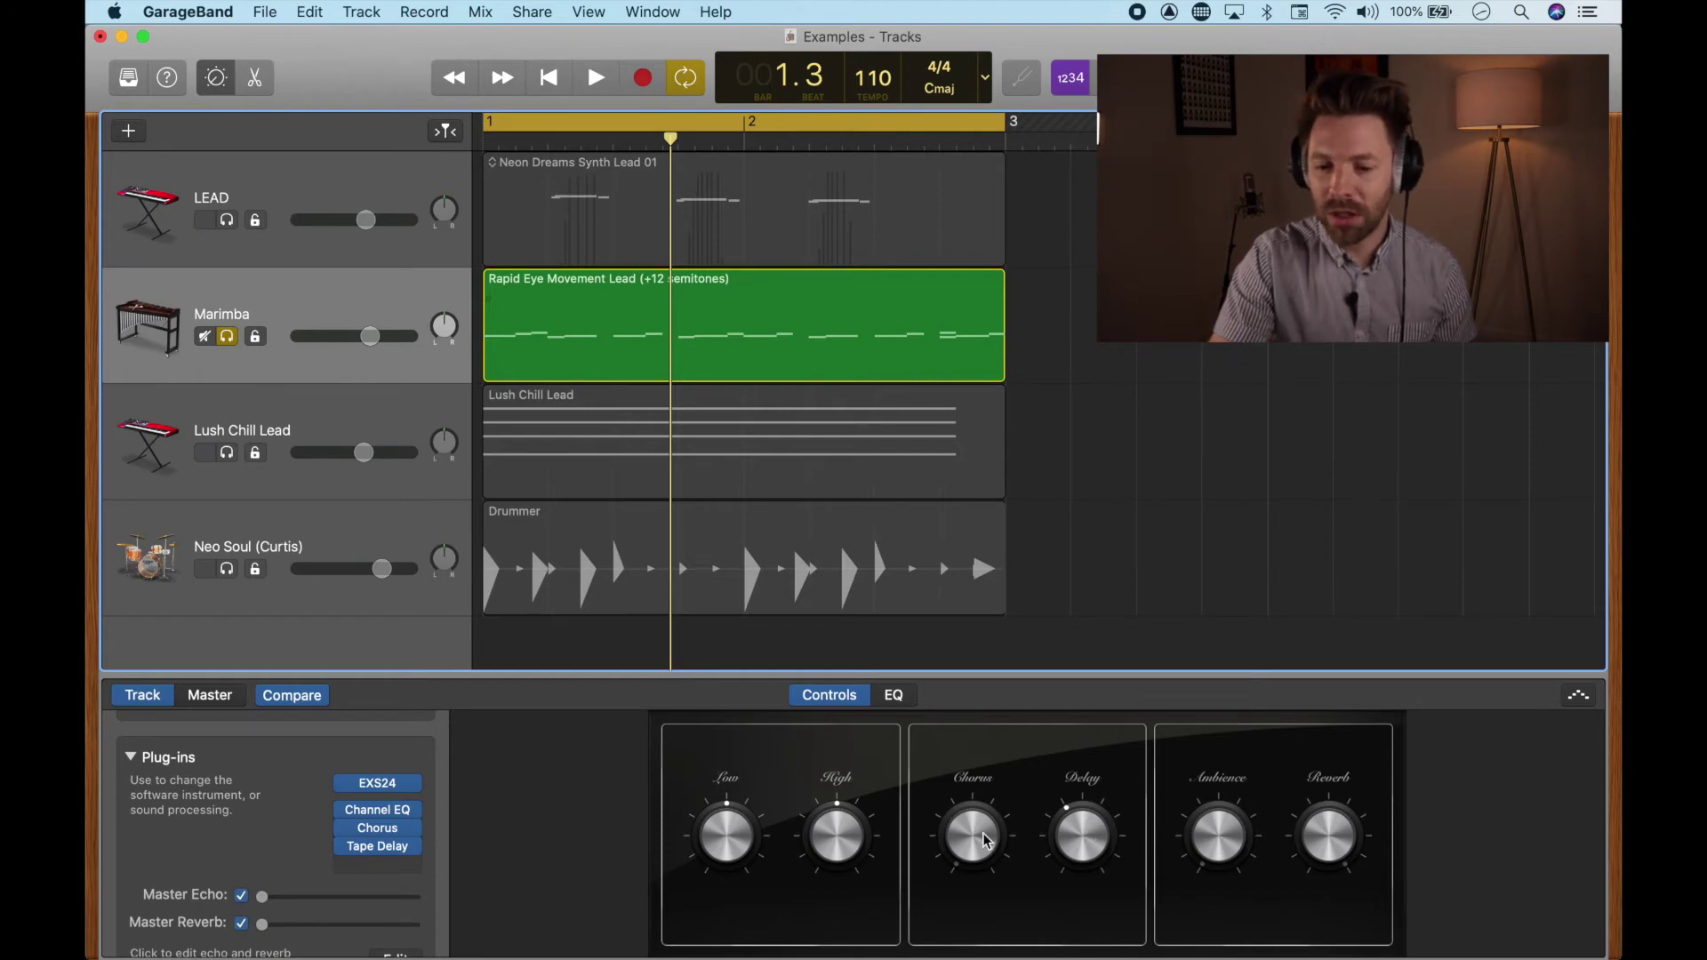
click(372, 835)
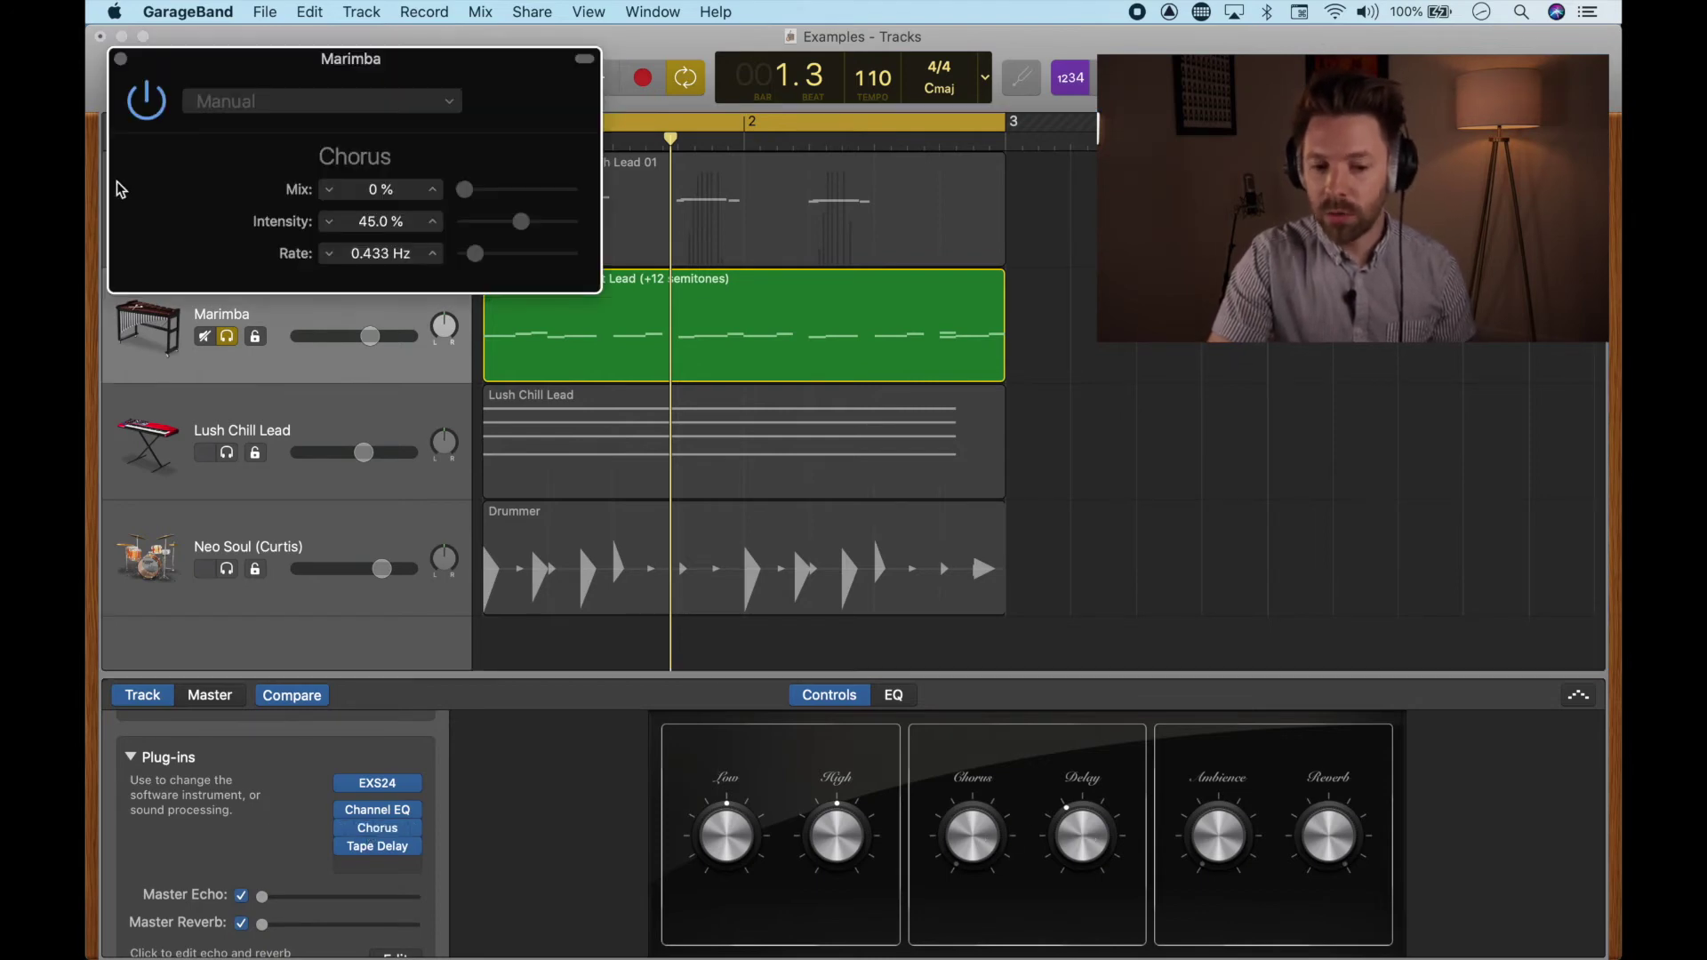
click(122, 62)
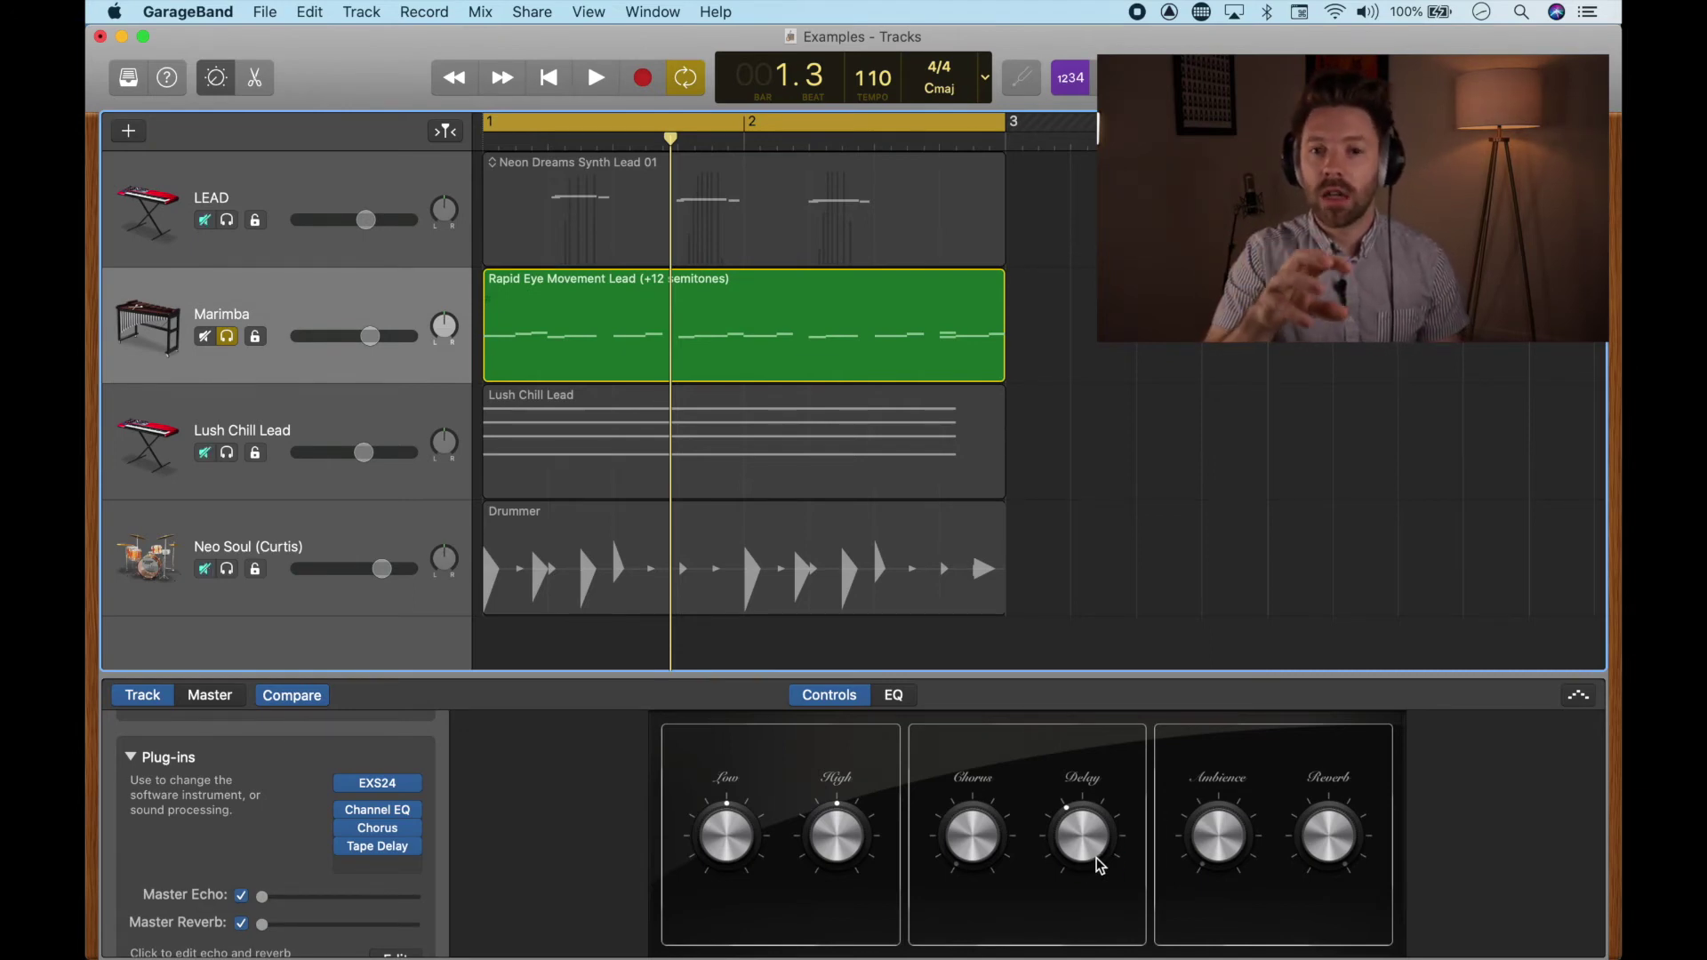
Step: Select the Lush Chill Lead track to show its Transform Pad and Alchemy, Compressor, Channel EQ plug-ins
click(290, 413)
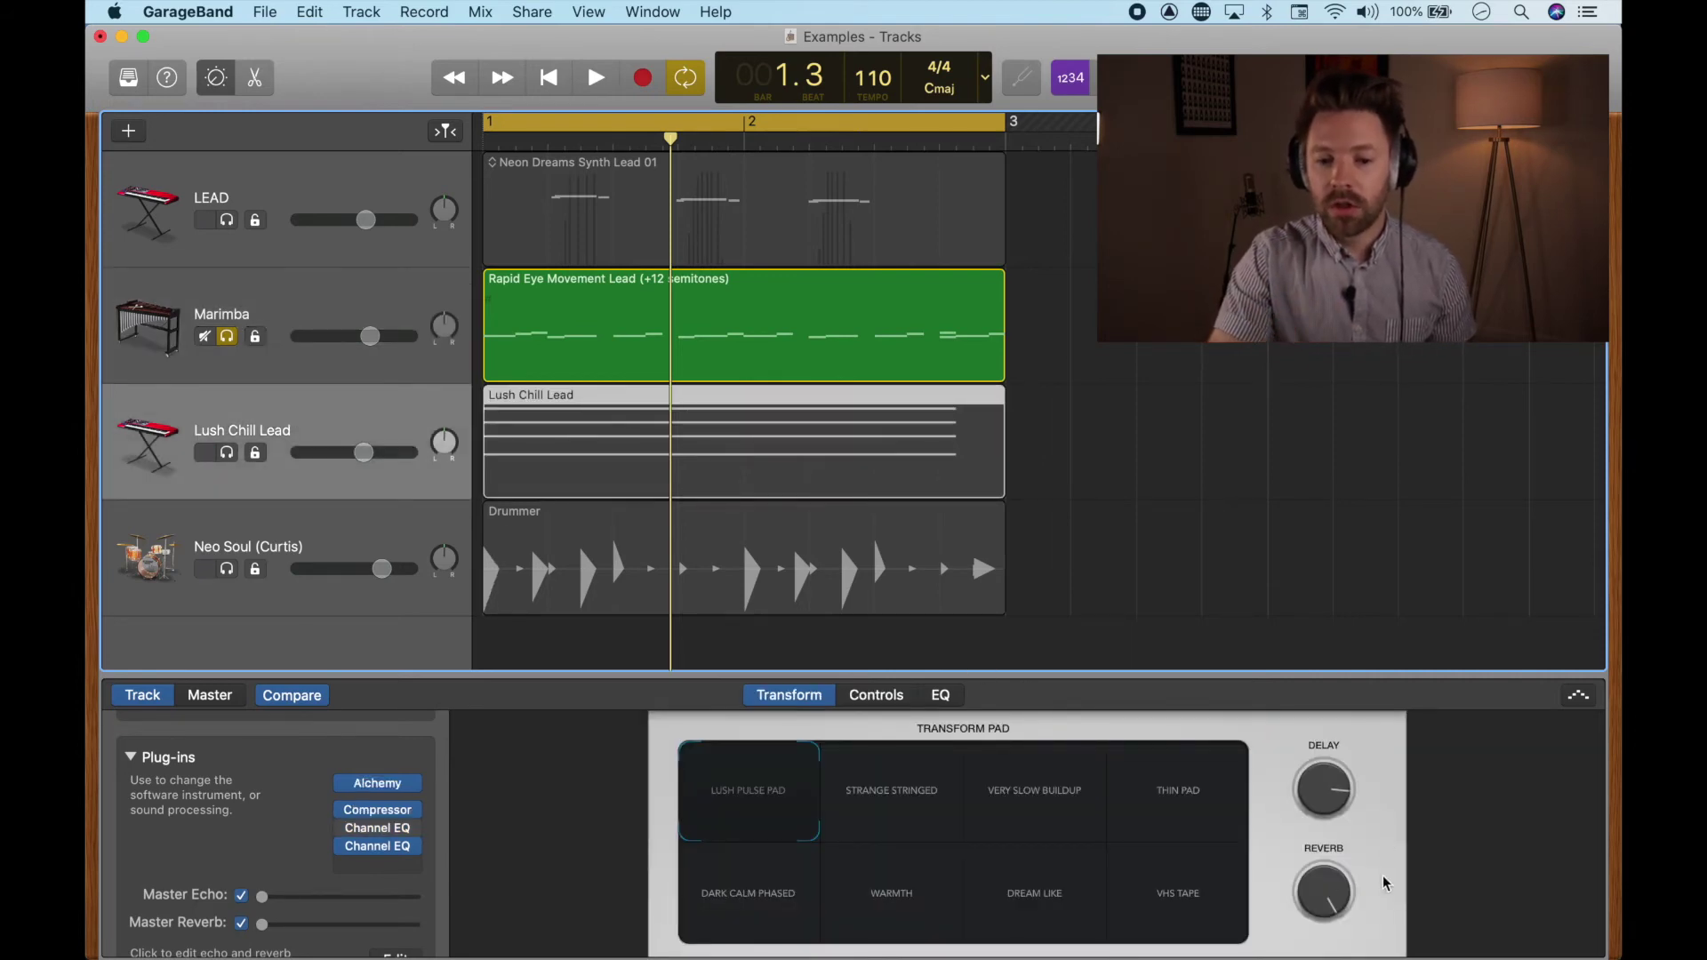
click(1336, 904)
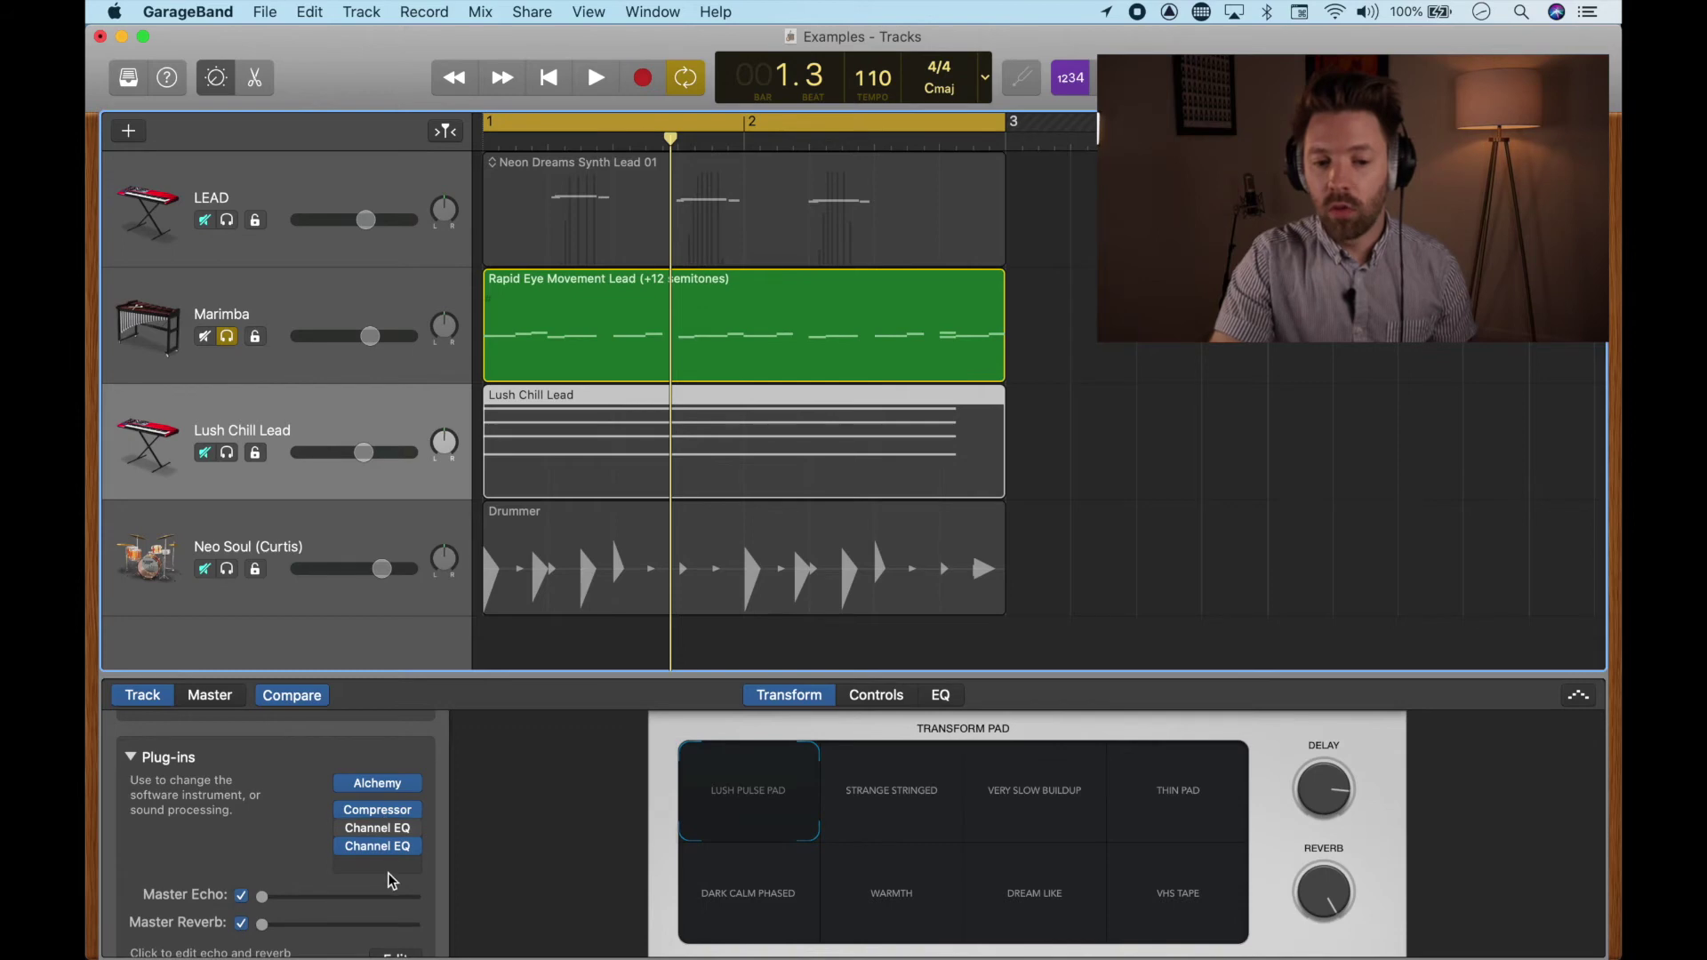
mouse_move(392, 836)
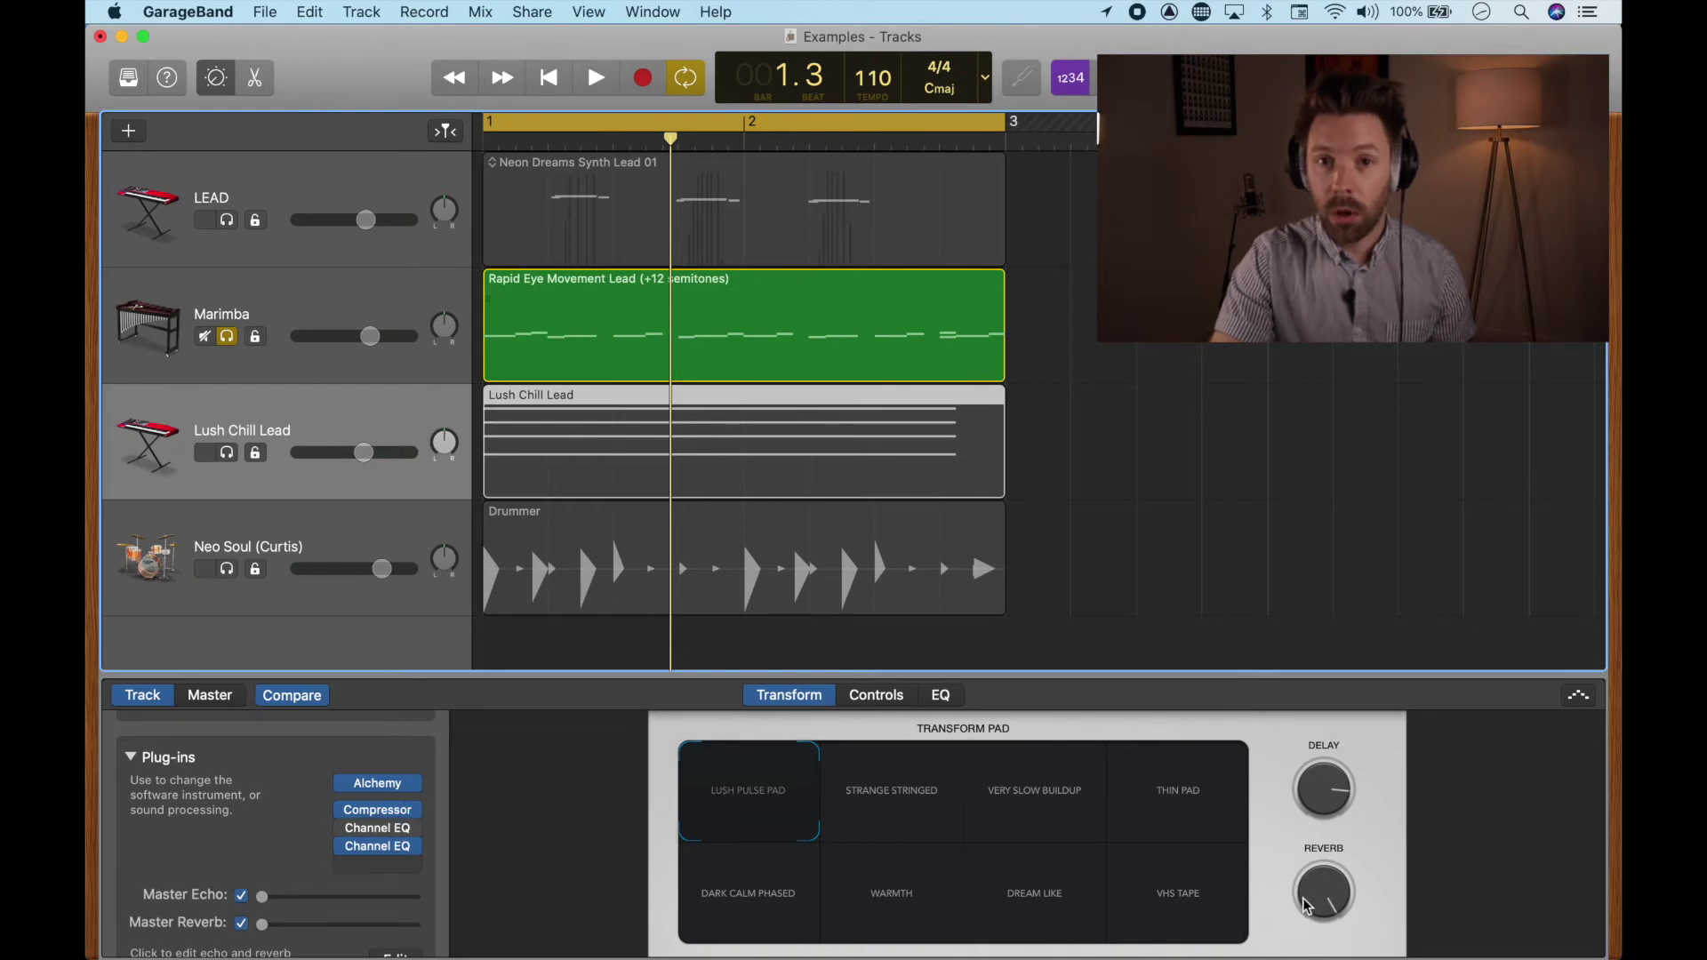